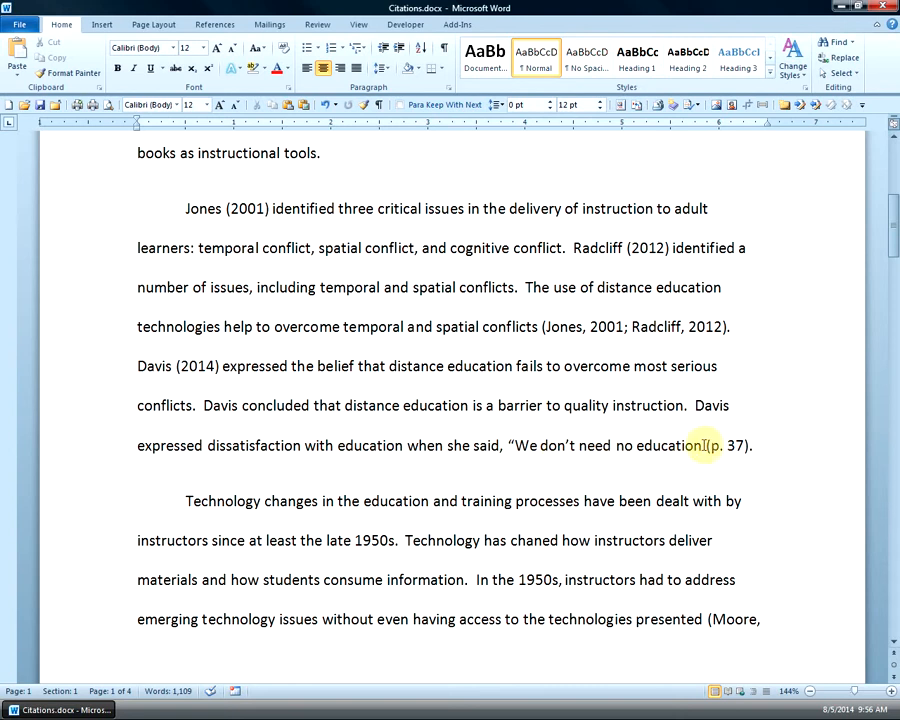
Step: Remove the hand-typed "(p. 37)" after "We don't need no education" and end the quotation with a period and closing quotation mark
left_click_drag(706, 445, 745, 445)
key("shift+Right")
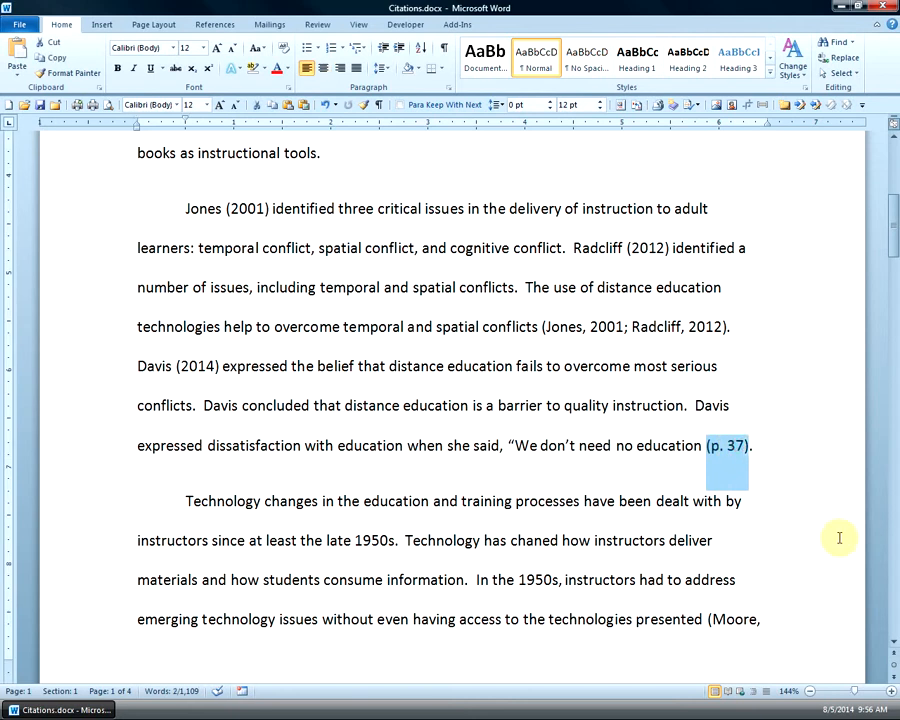
key("ctrl+x")
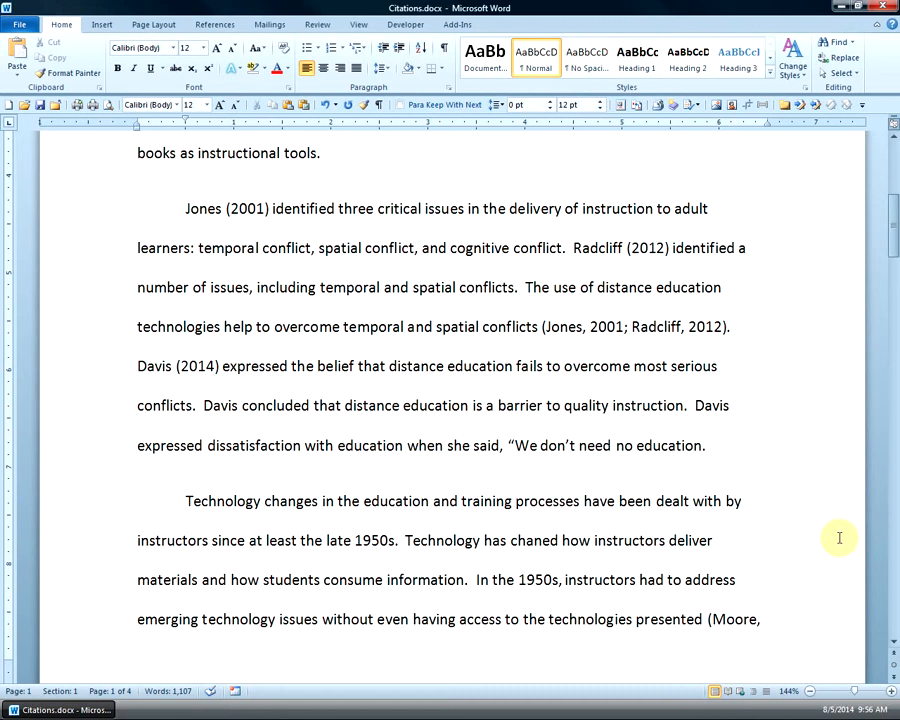
type("\"")
key("Left")
key("Left")
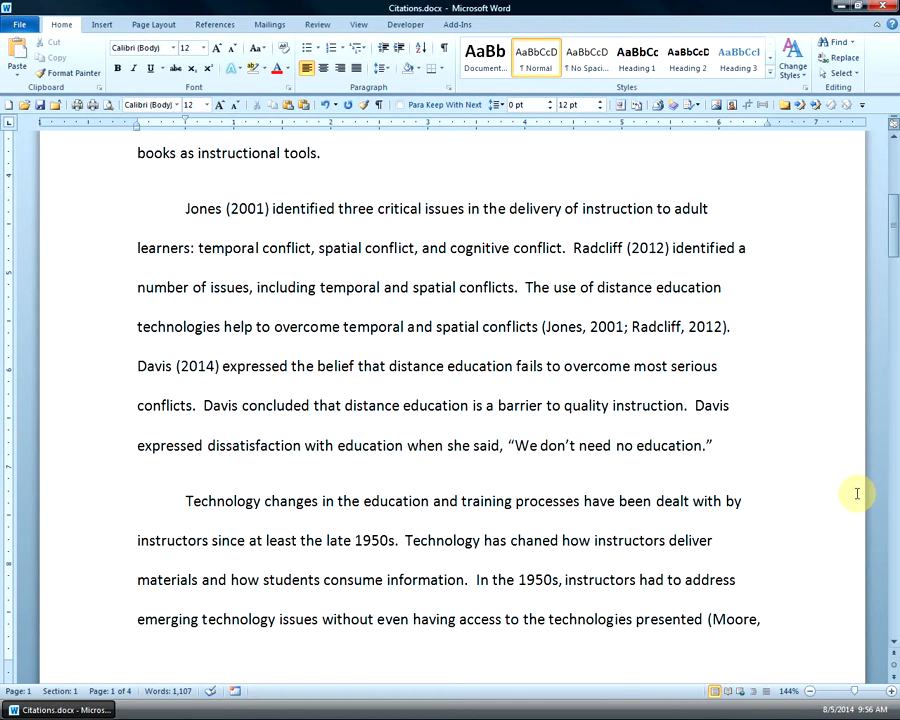
key("Delete")
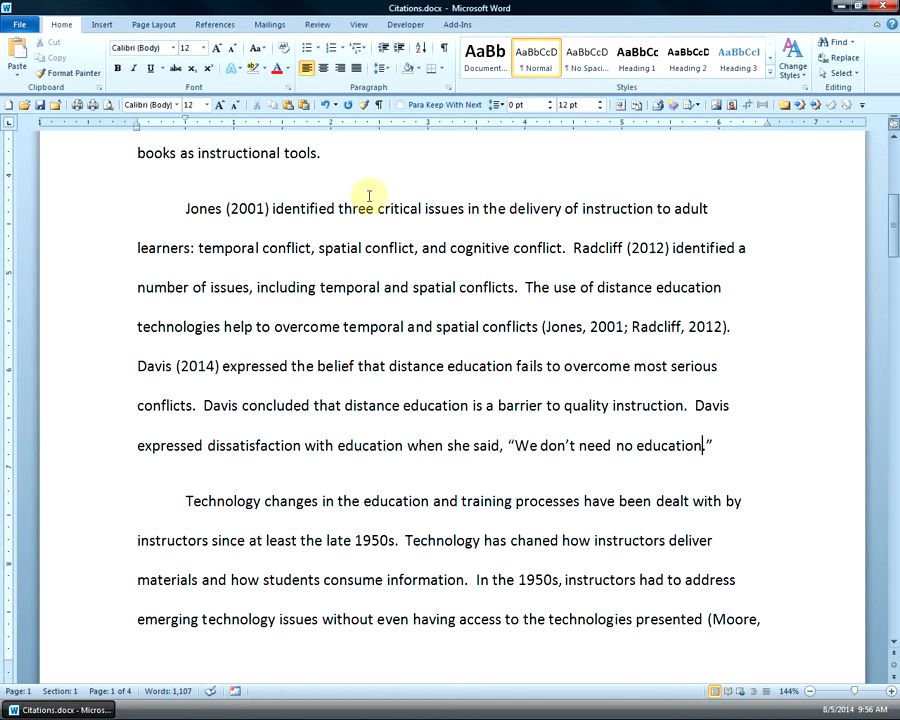
type(".")
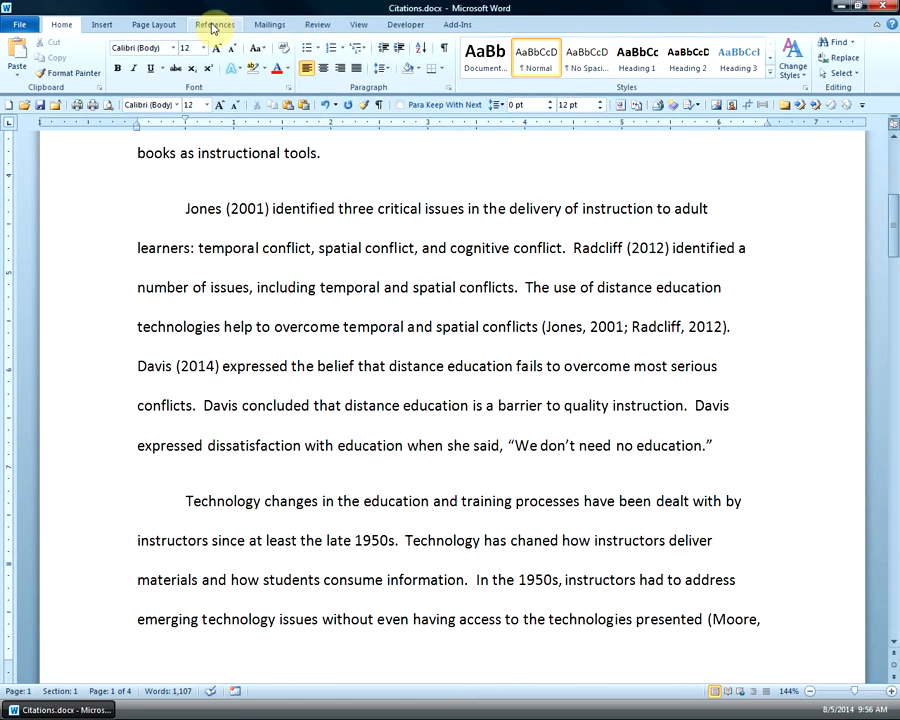
Step: Insert a citation to the 2014 source "Distance Education Is Not Informative" after "no education", before the period
left_click(213, 25)
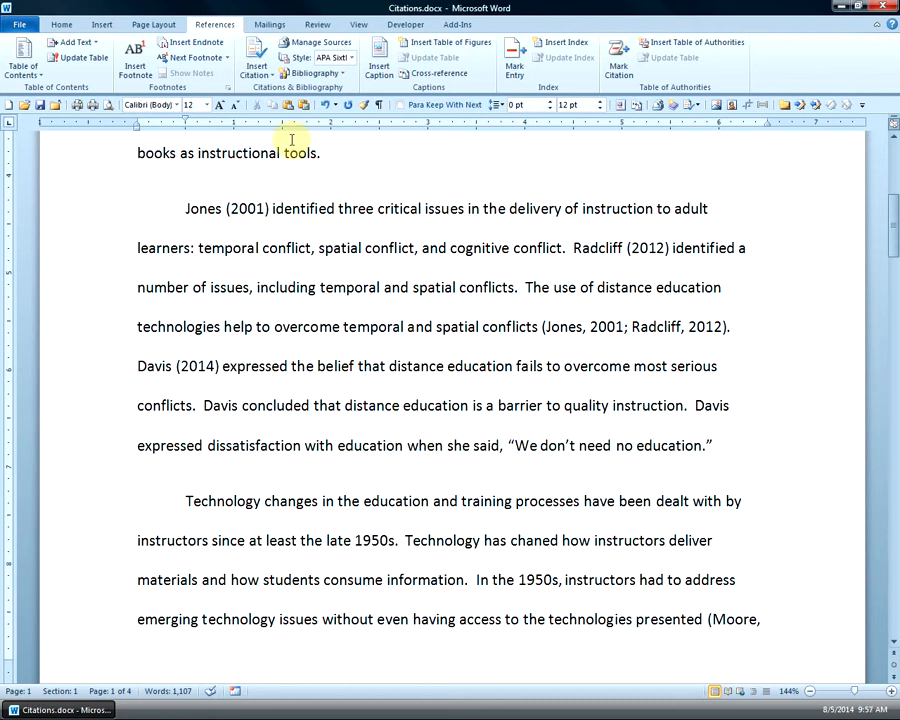
left_click(258, 72)
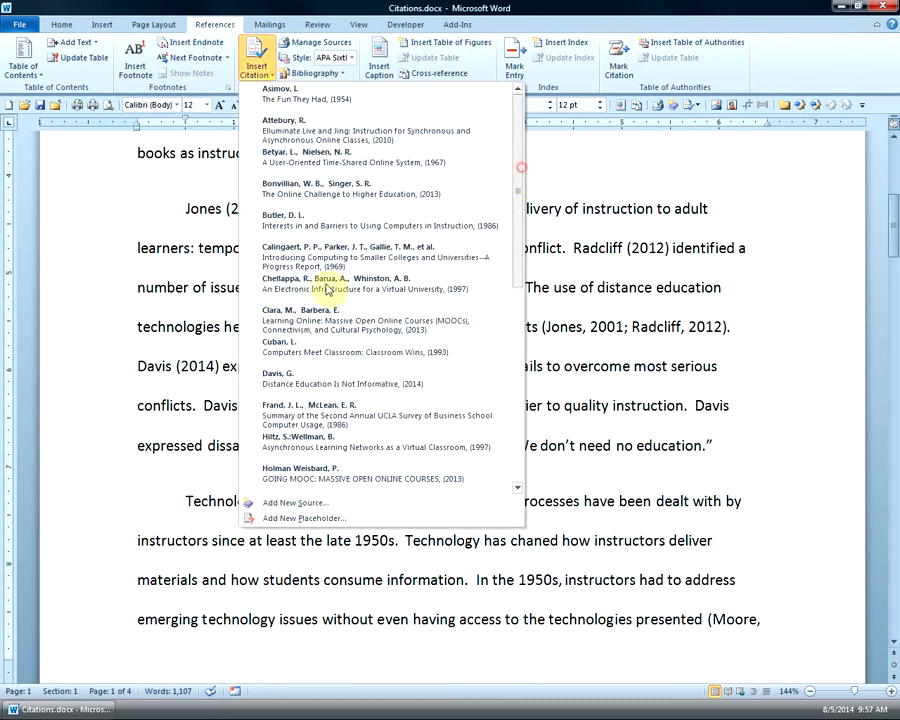
left_click(296, 381)
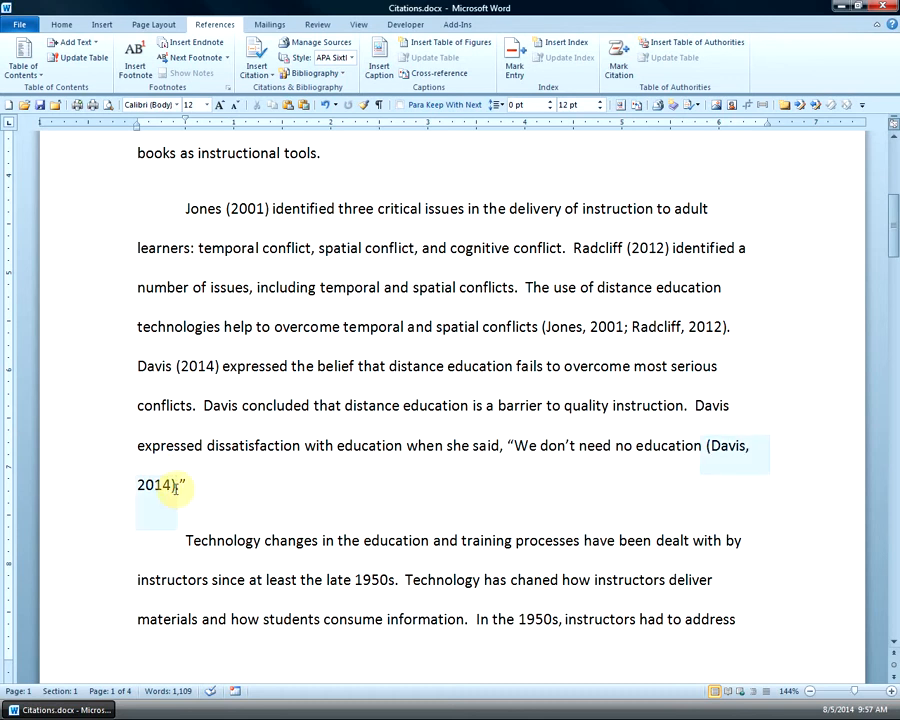
key("Delete")
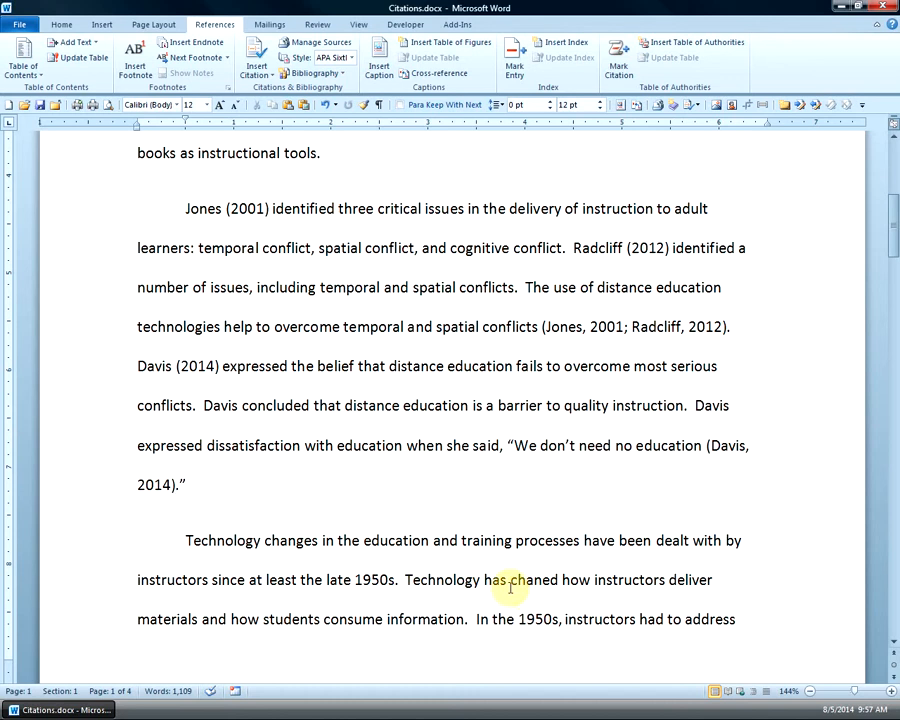
Step: Edit the newly inserted citation to add page 37
left_click(745, 446)
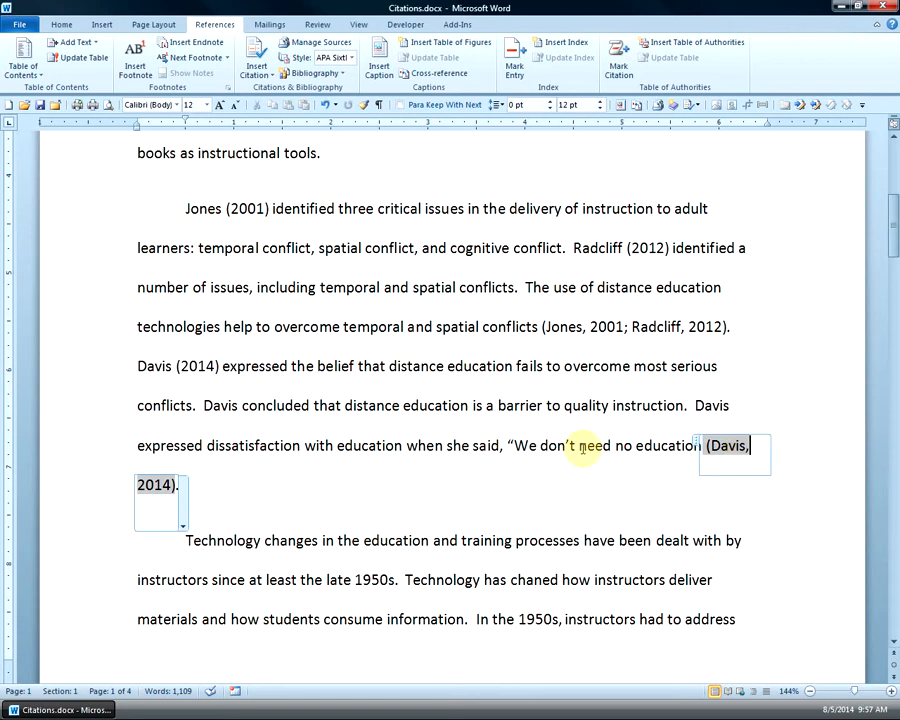
left_click(184, 528)
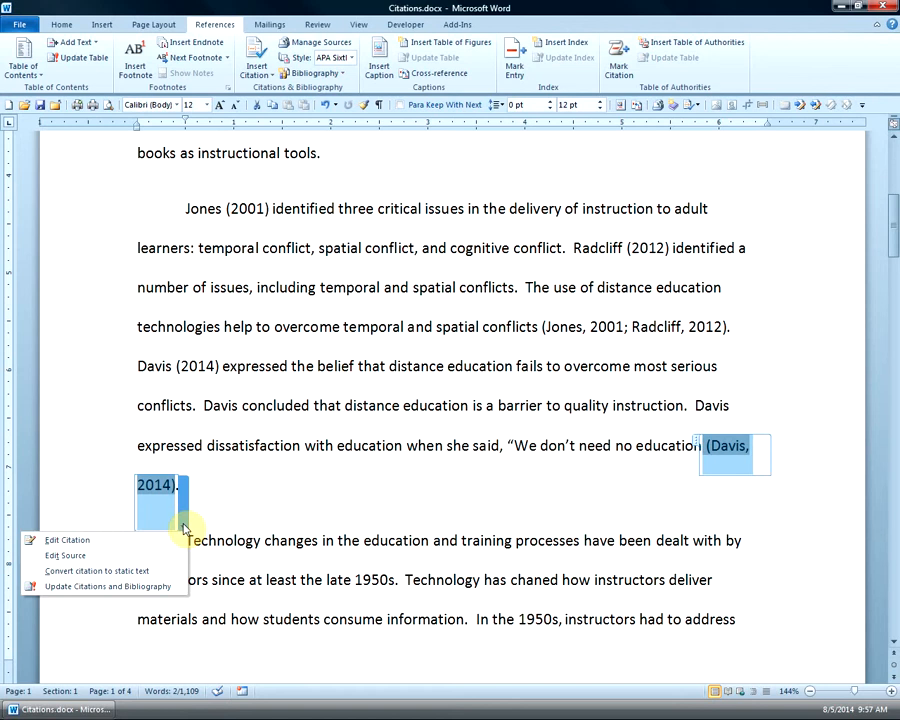
left_click(76, 542)
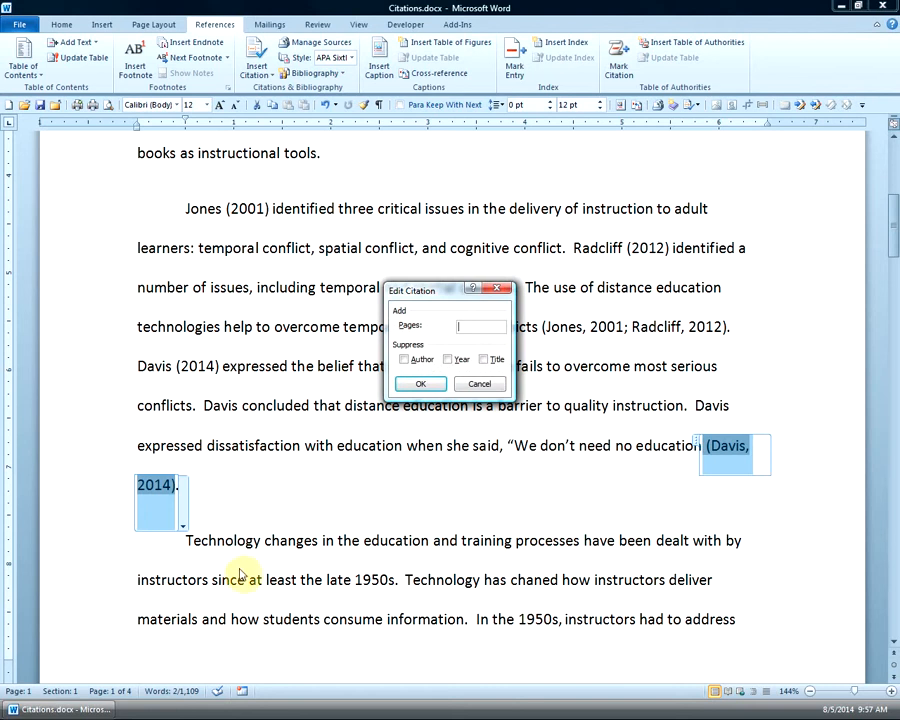
type("37")
left_click(420, 385)
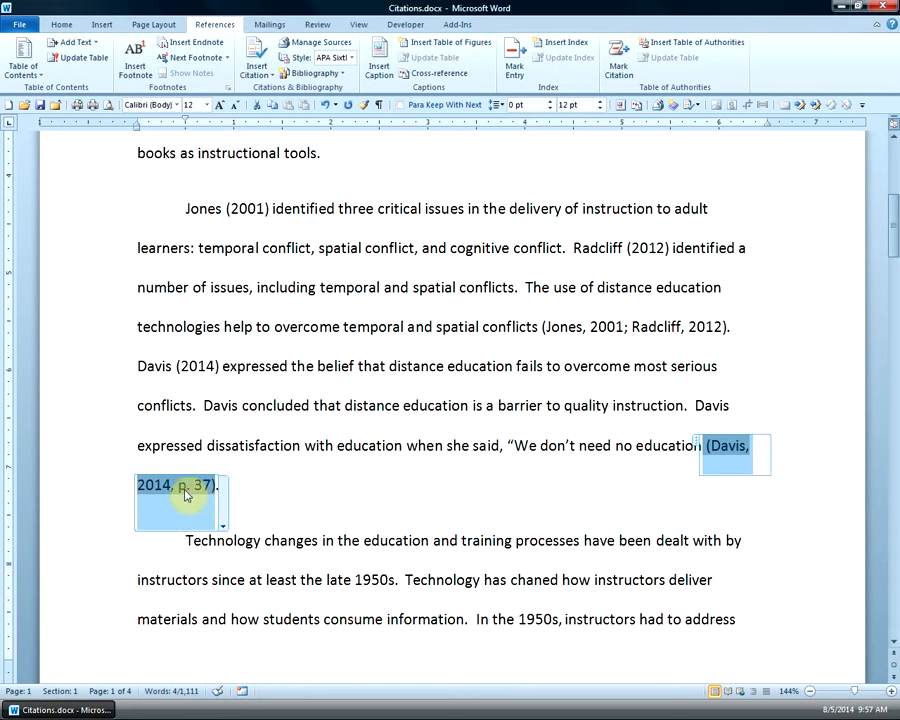
Step: Suppress the author, year and title in the quotation's citation, leaving only its page number
left_click(222, 527)
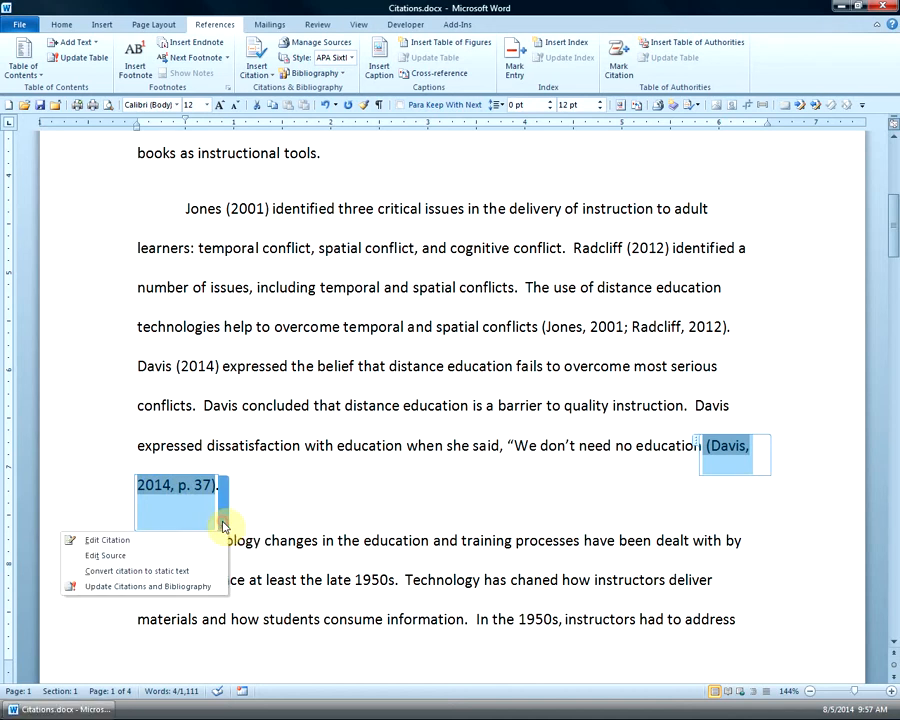
left_click(145, 541)
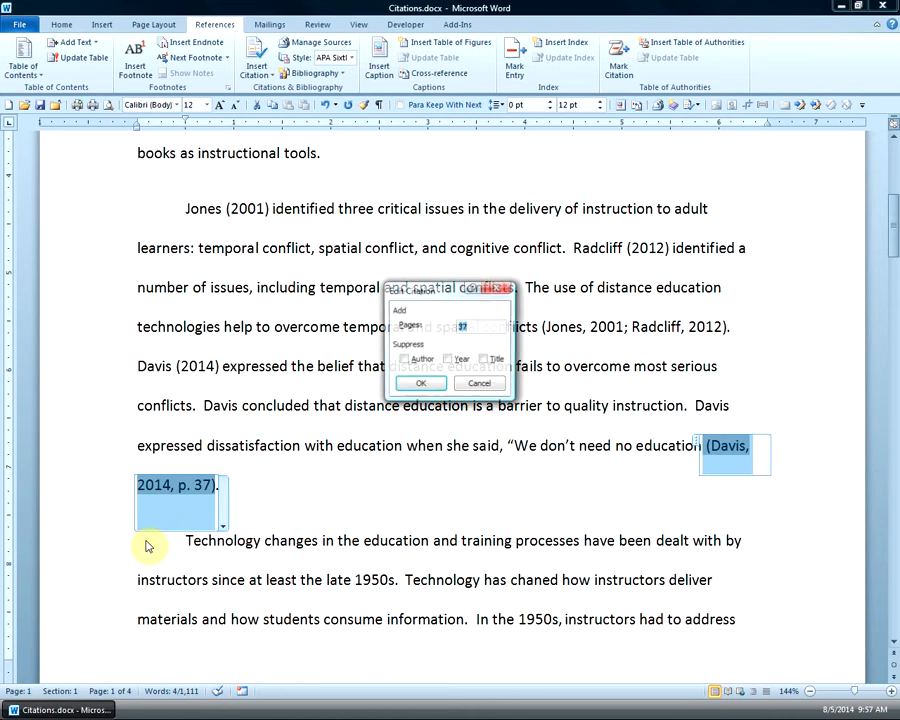
left_click(405, 359)
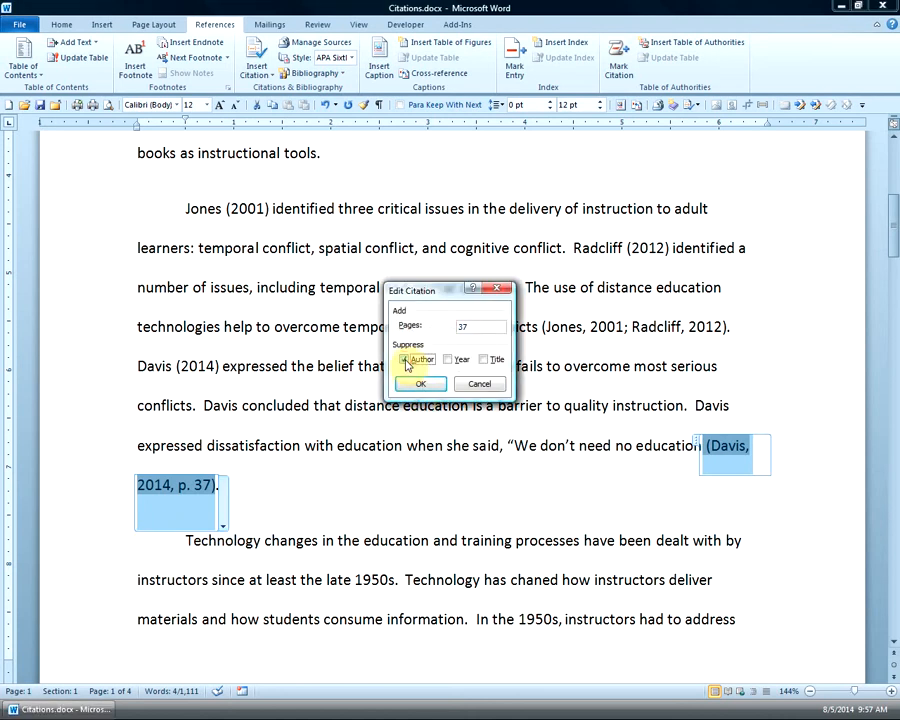
left_click(485, 360)
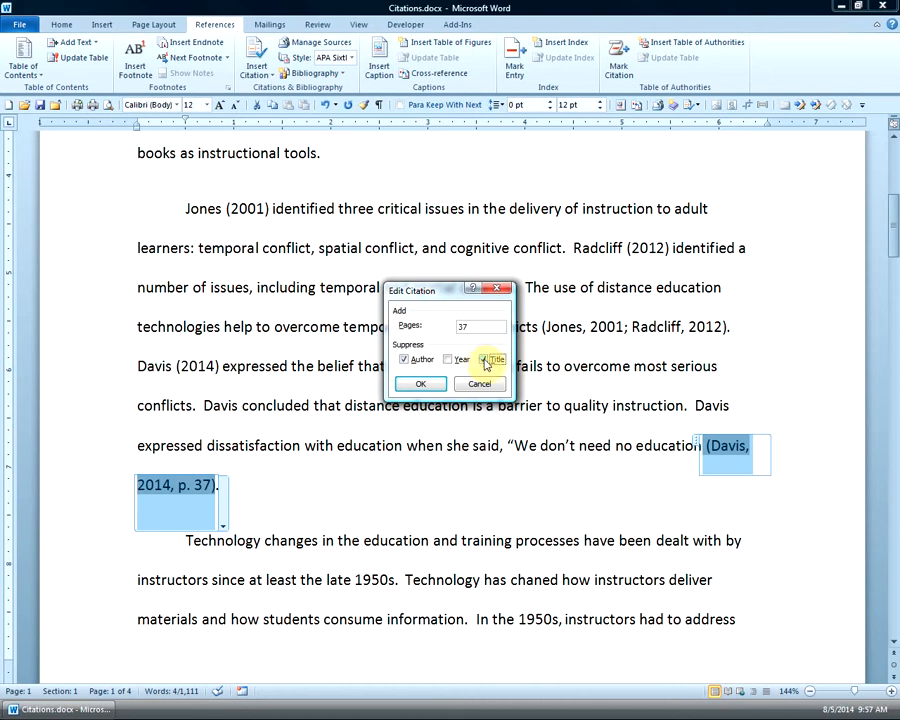
left_click(449, 361)
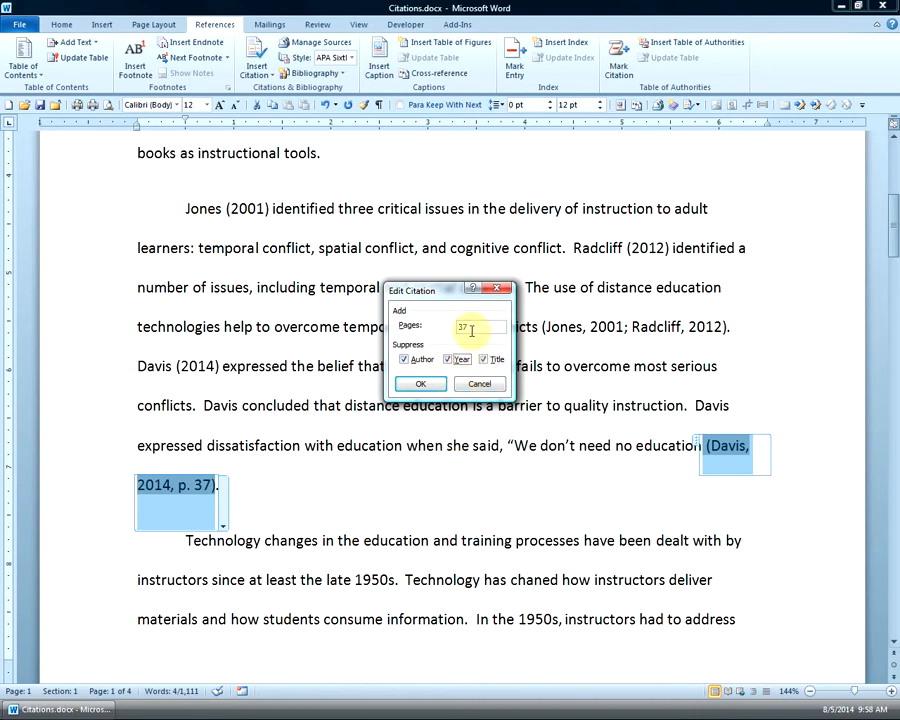
left_click(424, 385)
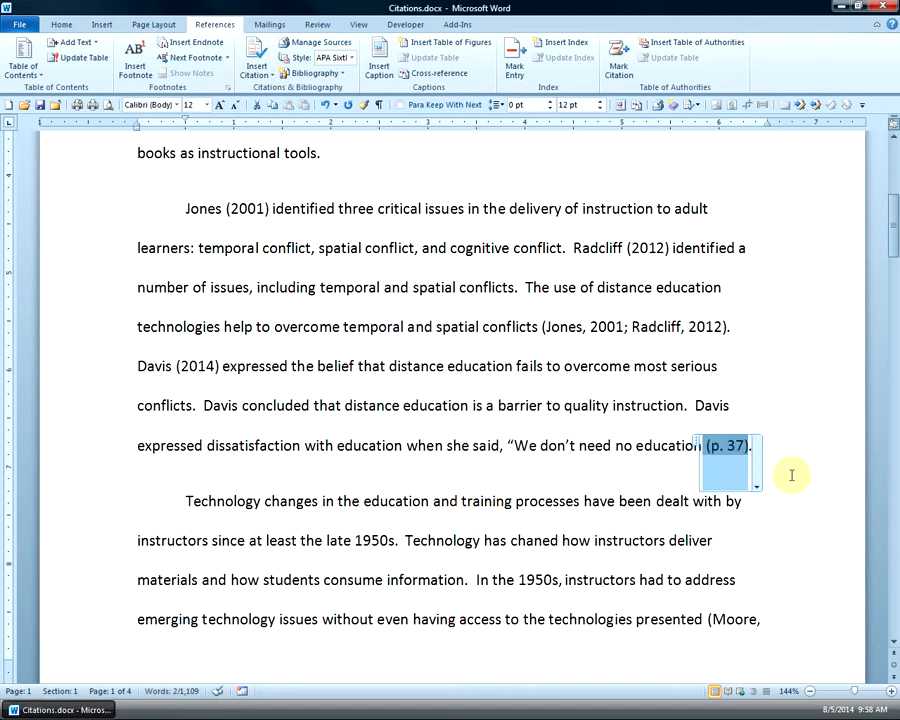
left_click(768, 445)
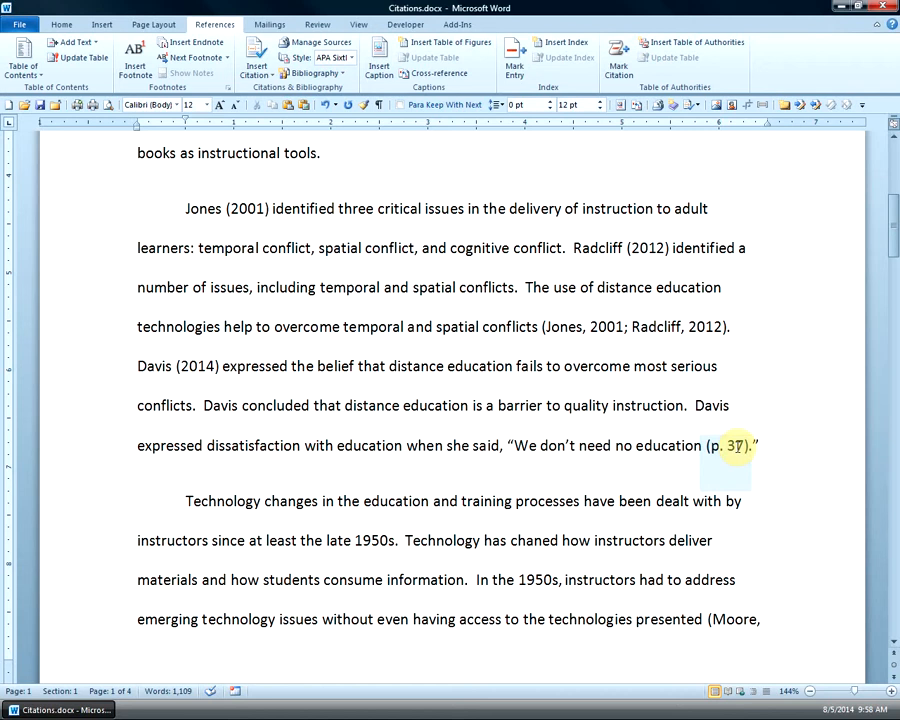
Step: Edit the citation's source title to "Distance Education Is Informative" and update both the master list and the current document
left_click(737, 447)
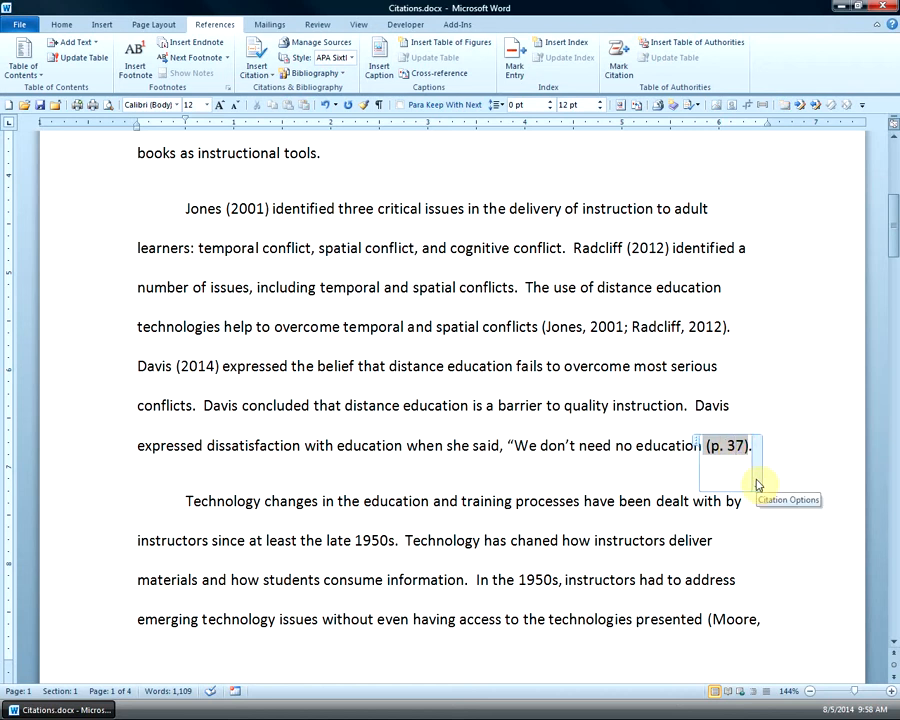
left_click(757, 485)
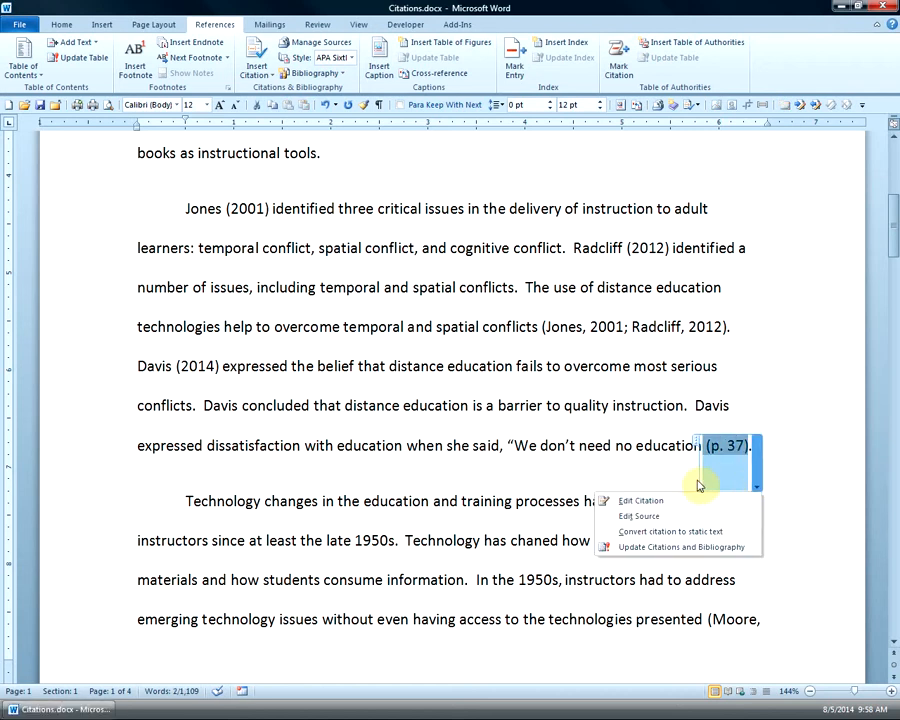
left_click(638, 517)
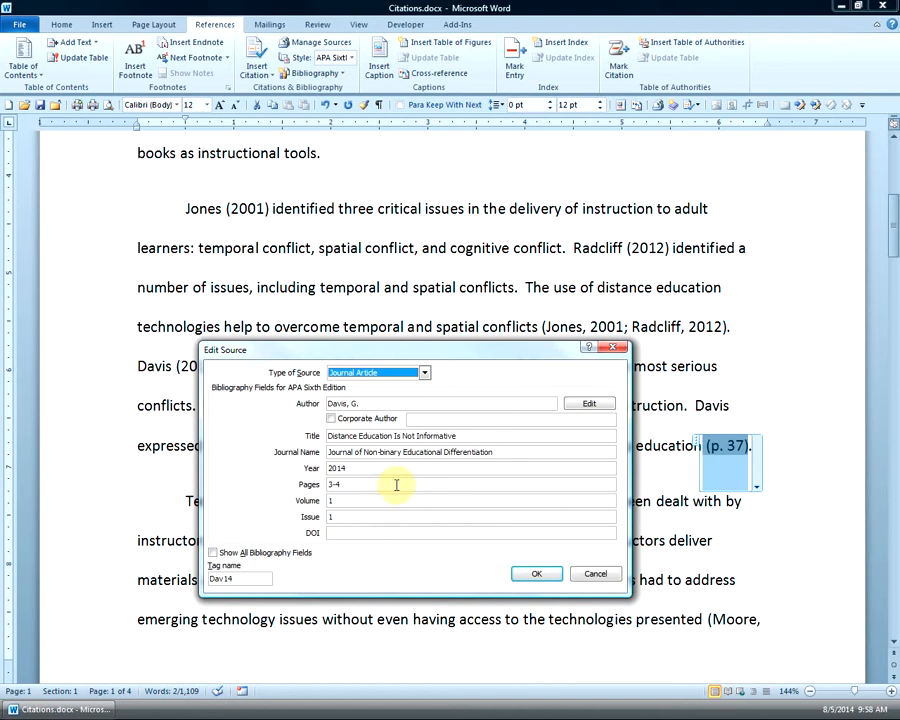
double_click(406, 436)
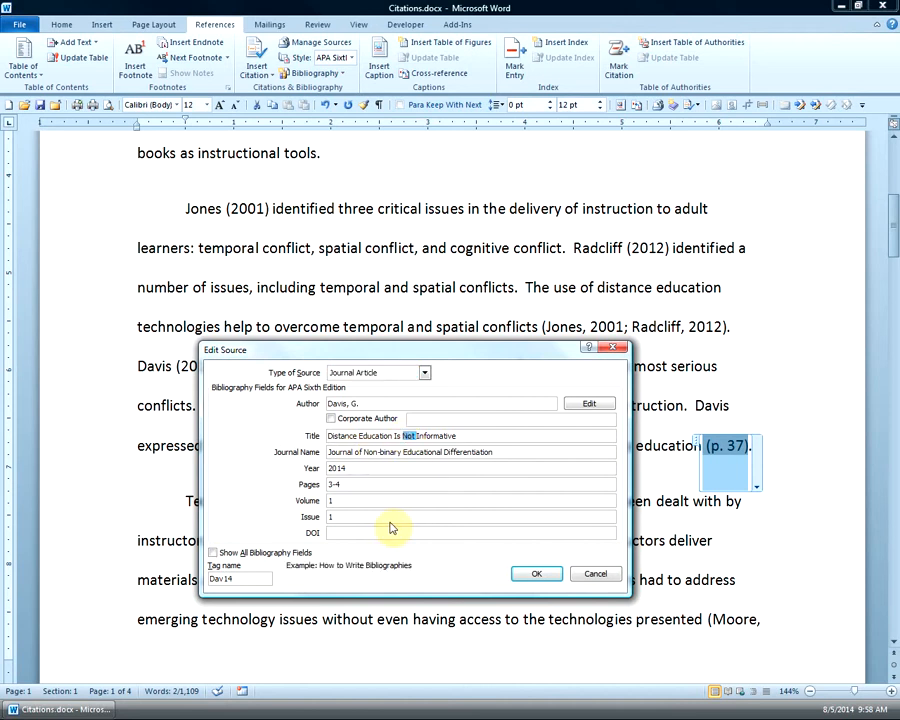
key("Delete")
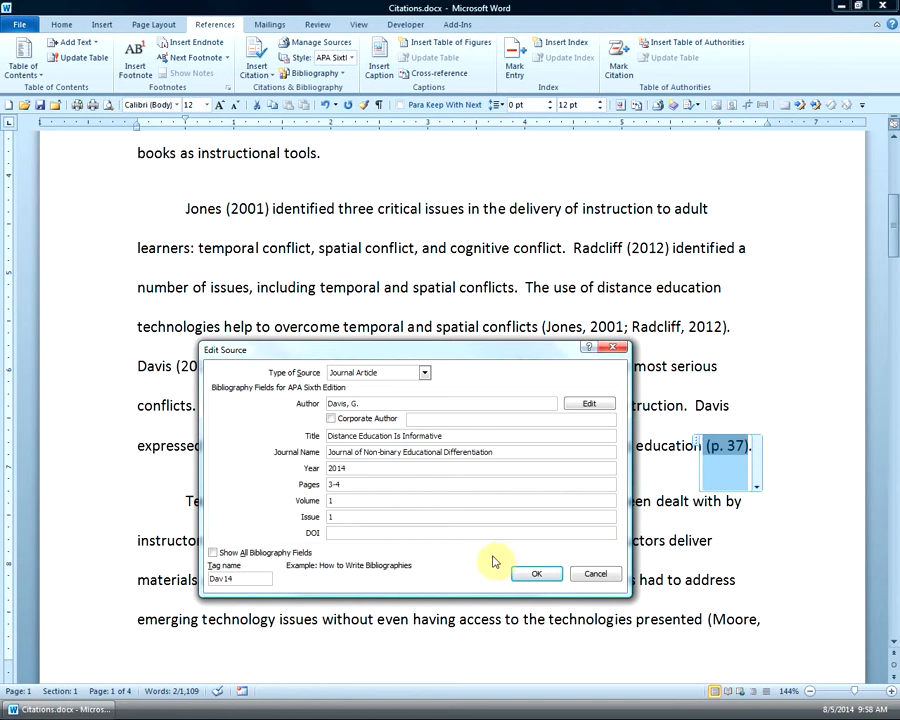
left_click(526, 572)
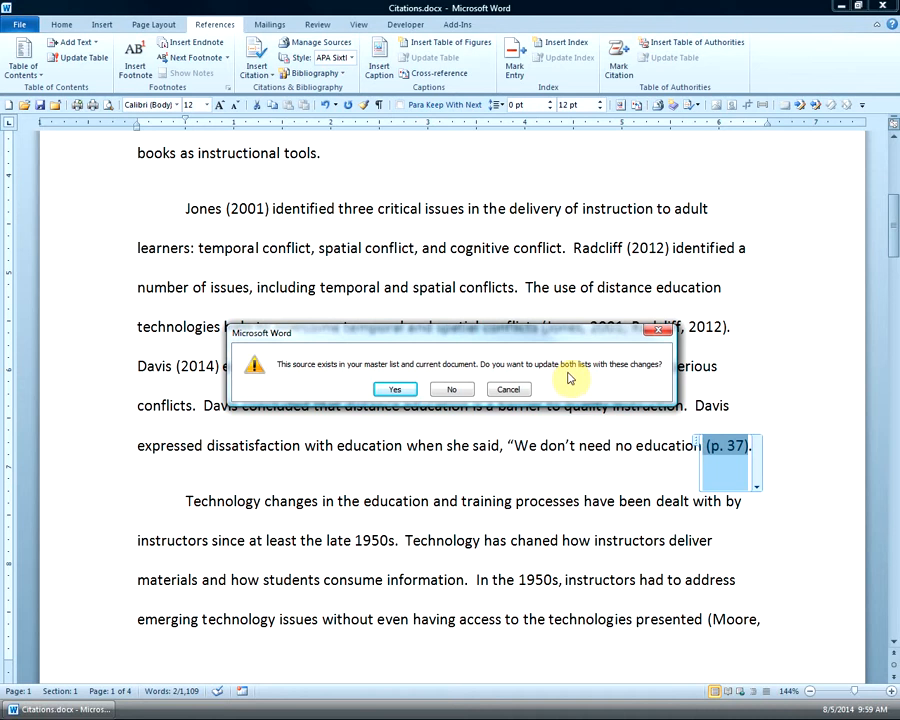
left_click(394, 391)
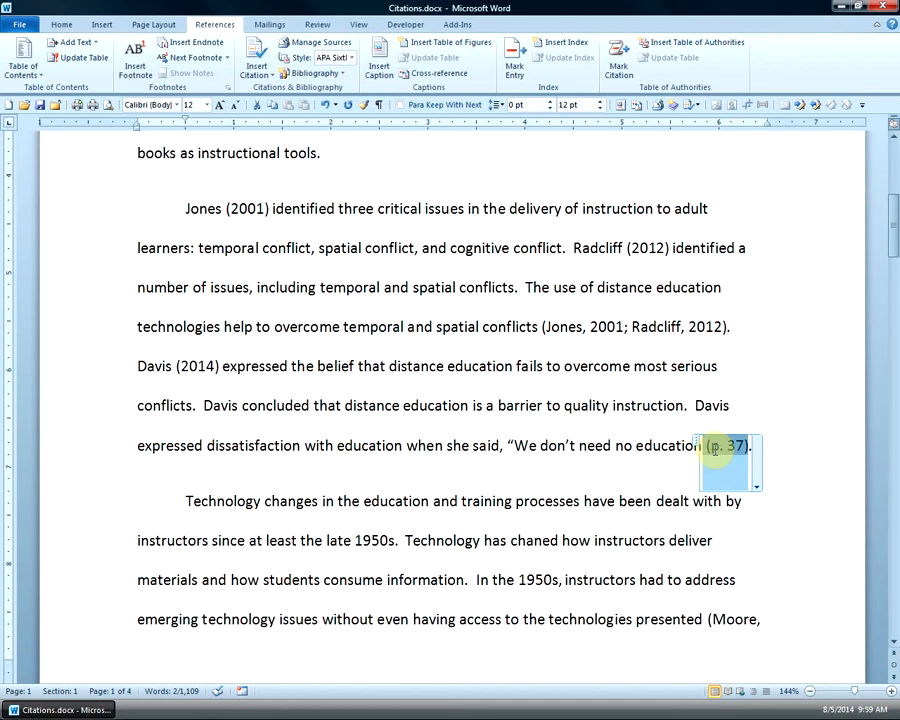
Step: Add two co-authors to the citation's source, separated by semicolons, and update both the master list and the current document
left_click(756, 487)
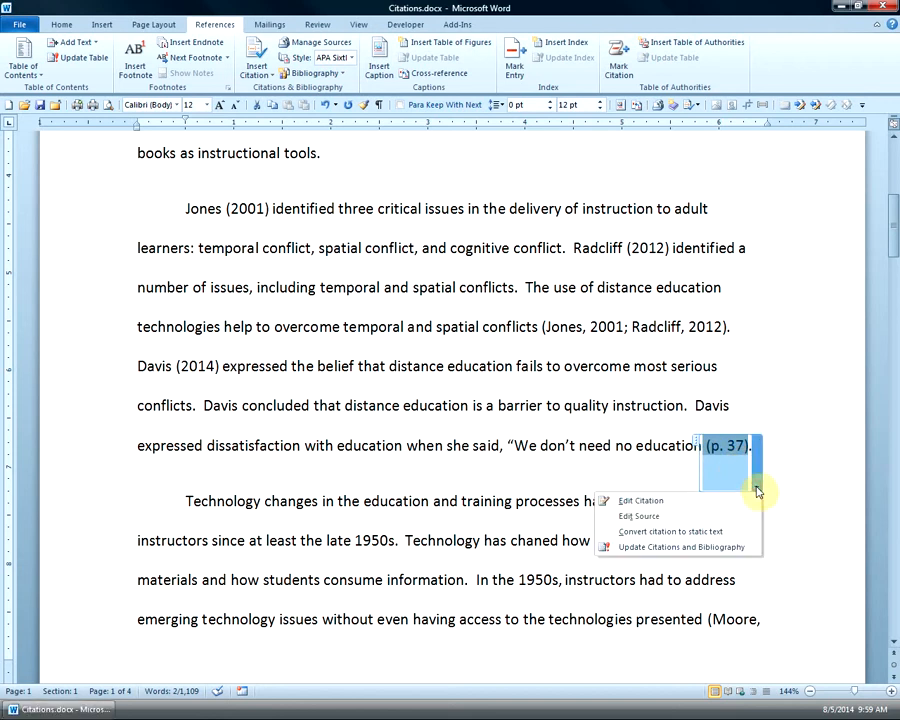
left_click(662, 516)
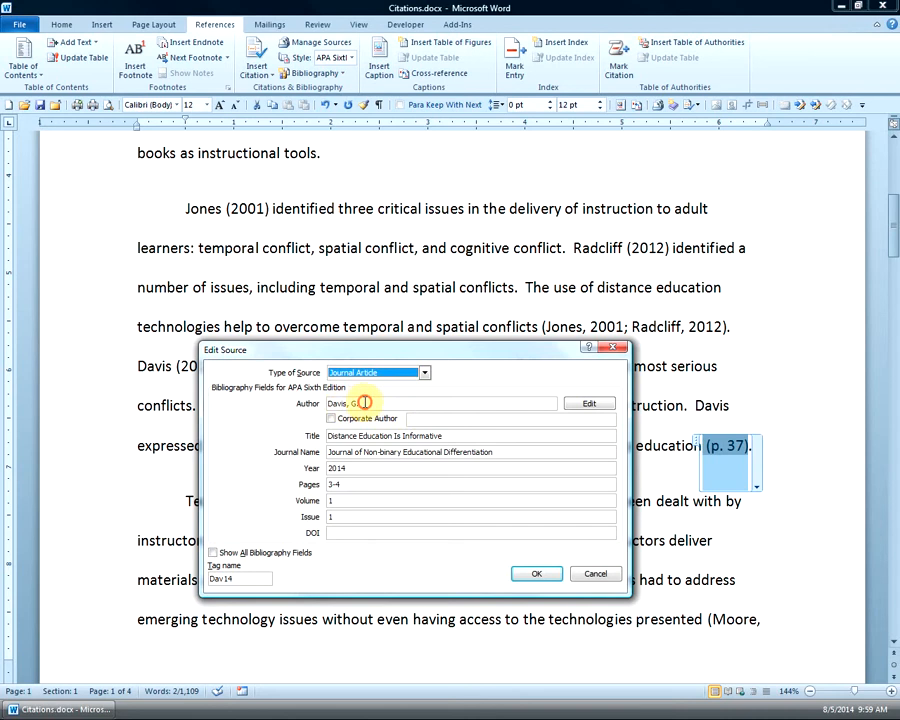
left_click(366, 403)
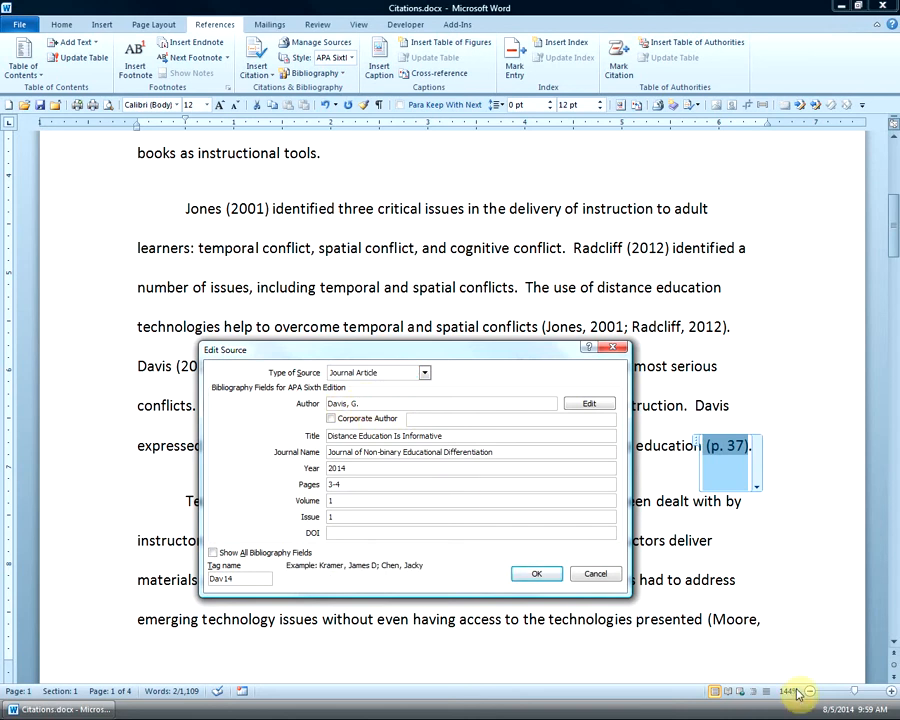
type("; Flint, B.; Stone, R.")
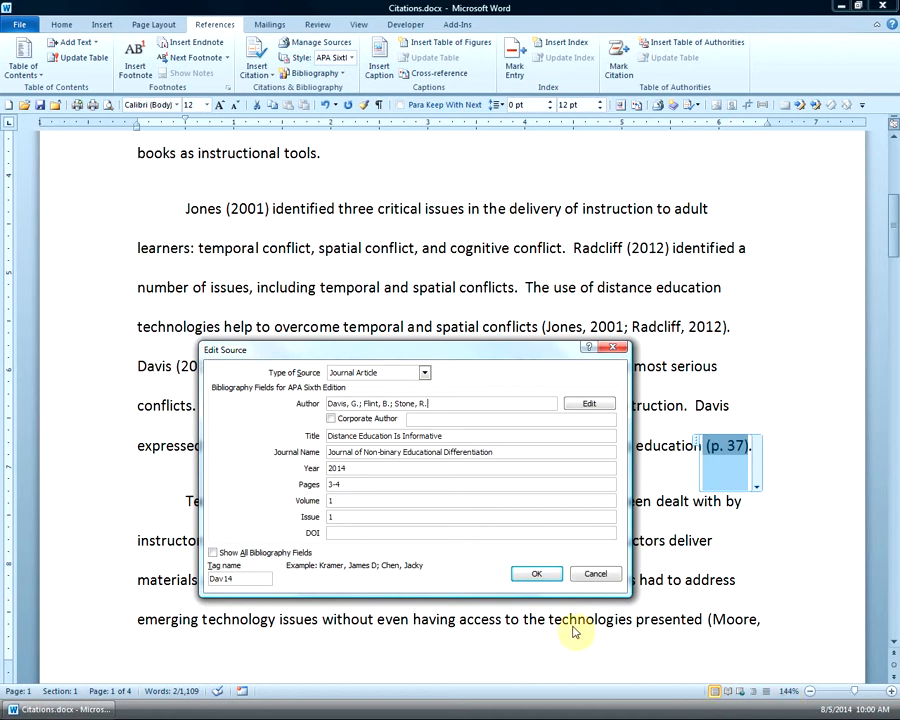
left_click(533, 576)
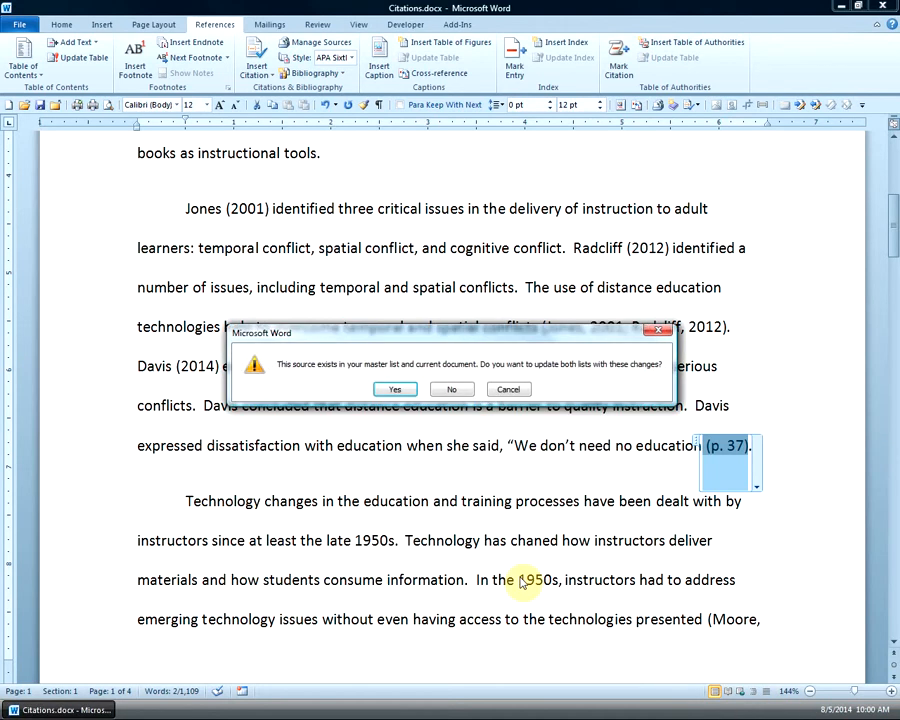
left_click(396, 390)
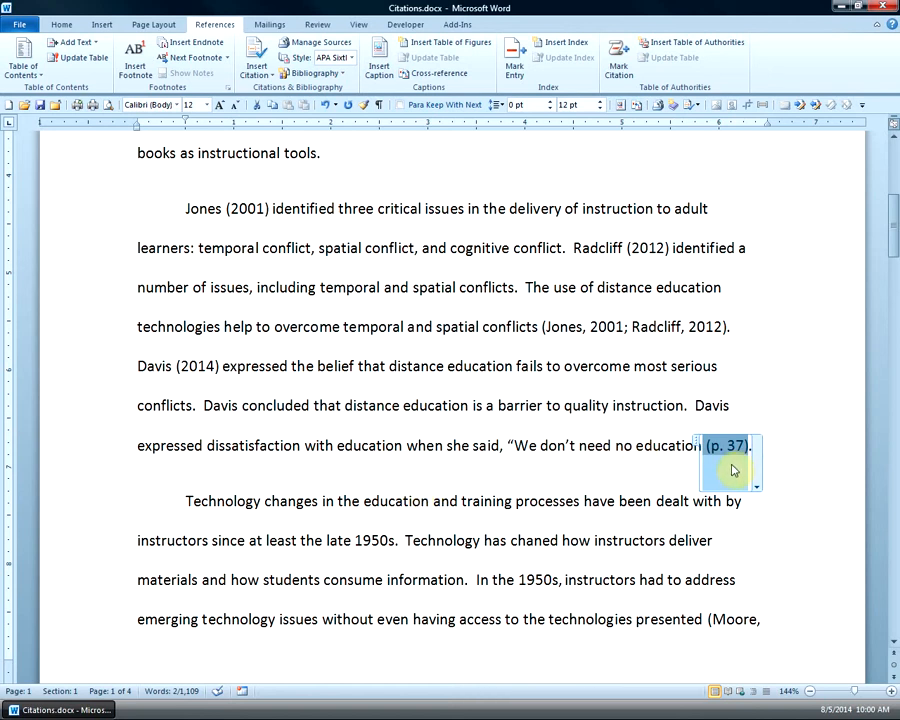
left_click(155, 366)
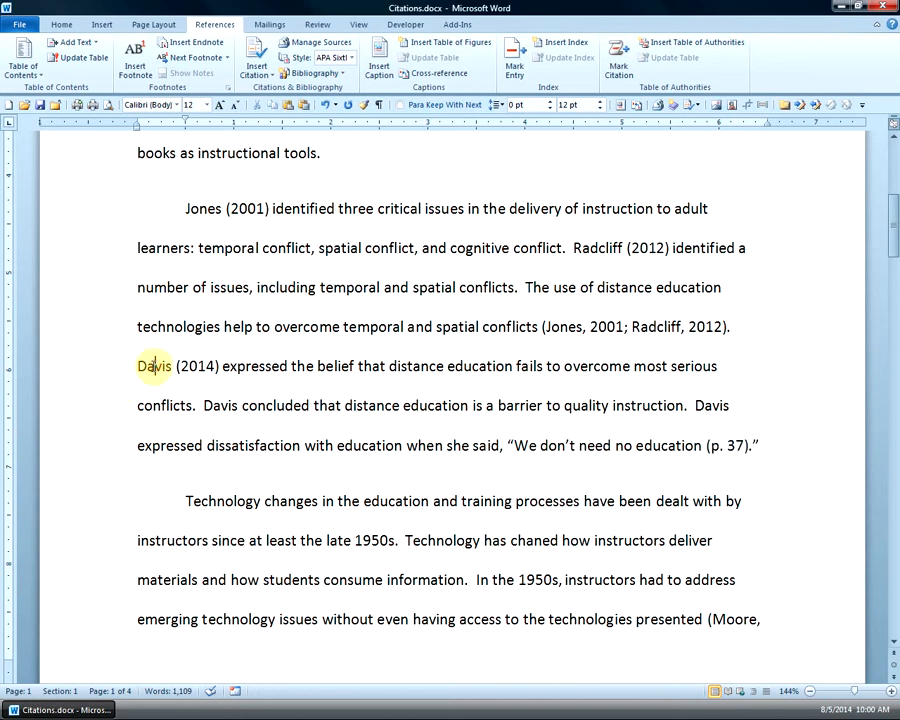
left_click(222, 406)
left_click(700, 406)
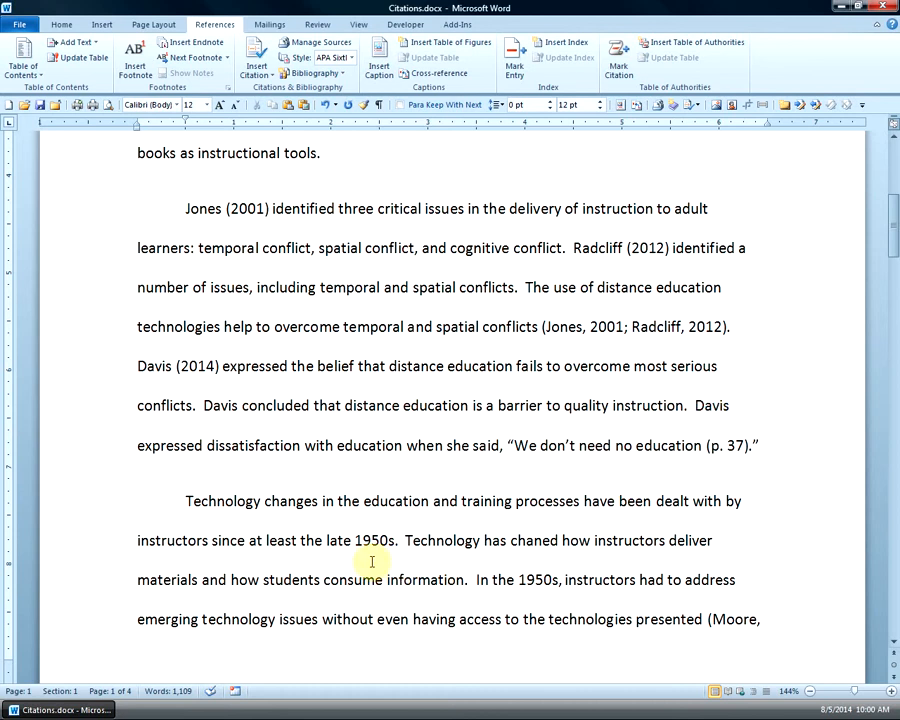
Step: Add the two co-authors' surnames after the lead author's name before the "(2014)" citation, separated by commas and "and"
left_click(172, 366)
type(", Fli")
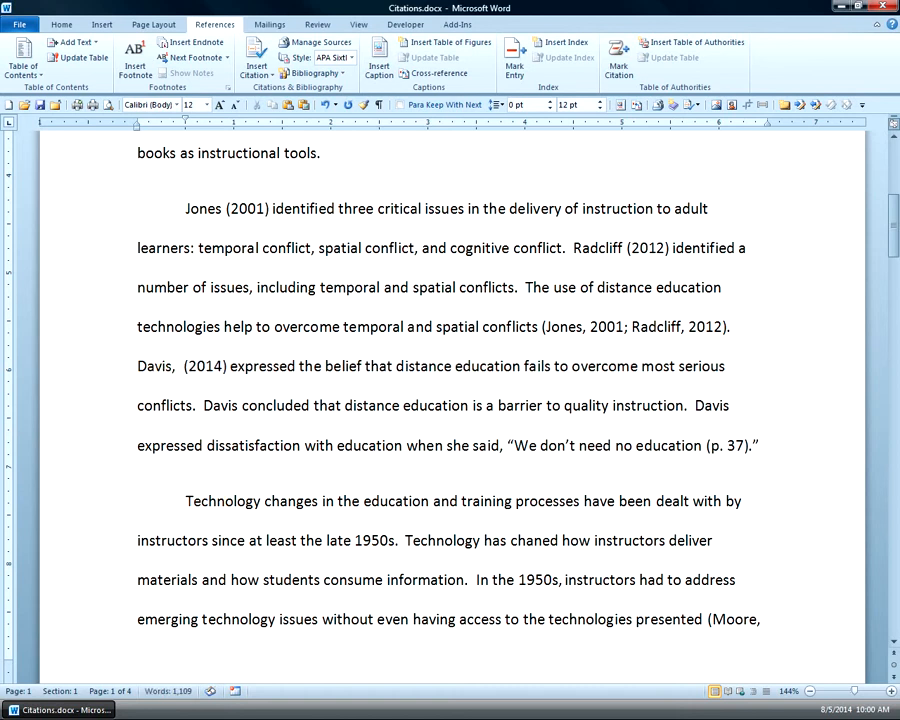
type("nt, ")
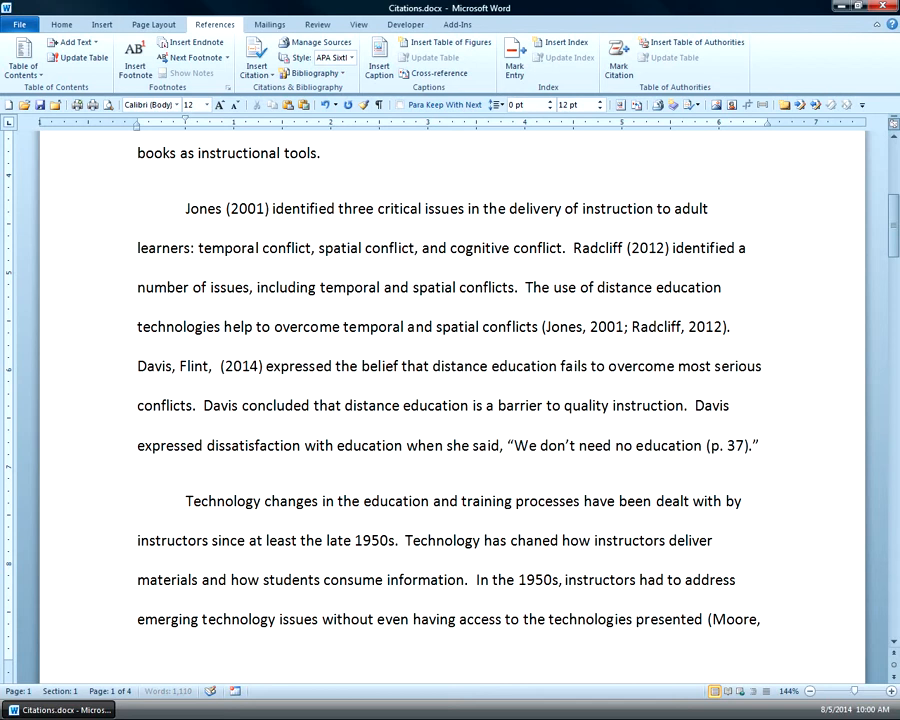
type("St")
key("BackSpace")
key("BackSpace")
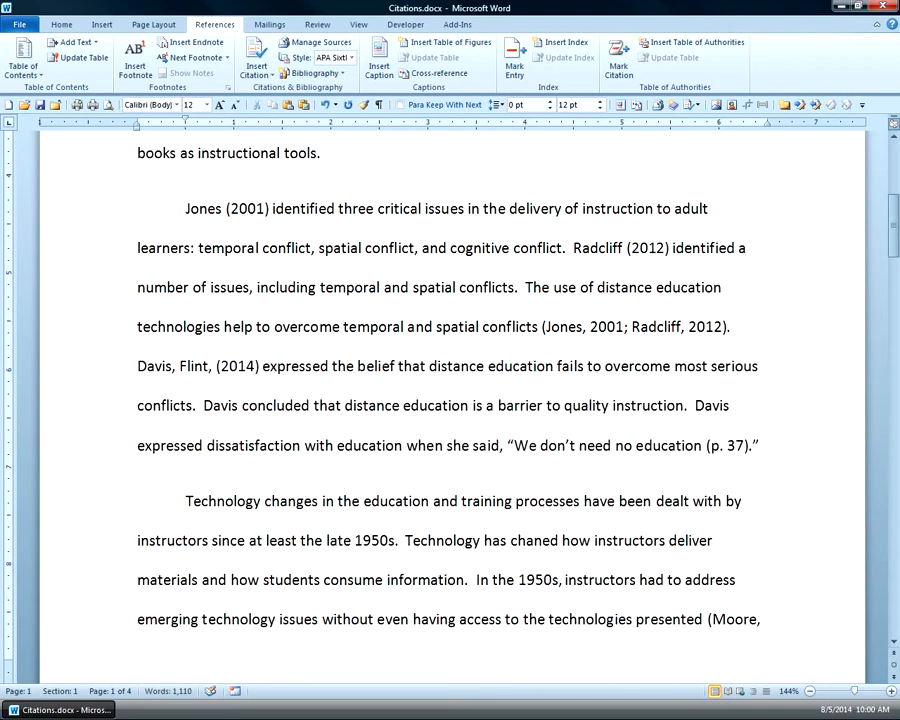
type("and Stone")
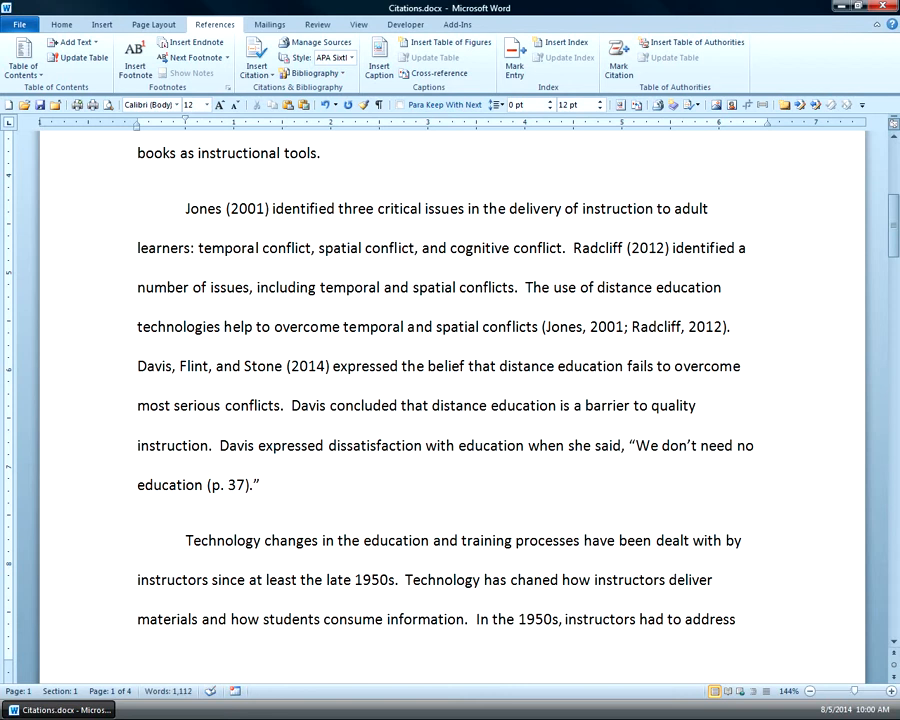
Step: Copy the three-author wording and replace the lead author's lone surname with it in the following two sentences of the paragraph
key("shift+Home")
key("ctrl+c")
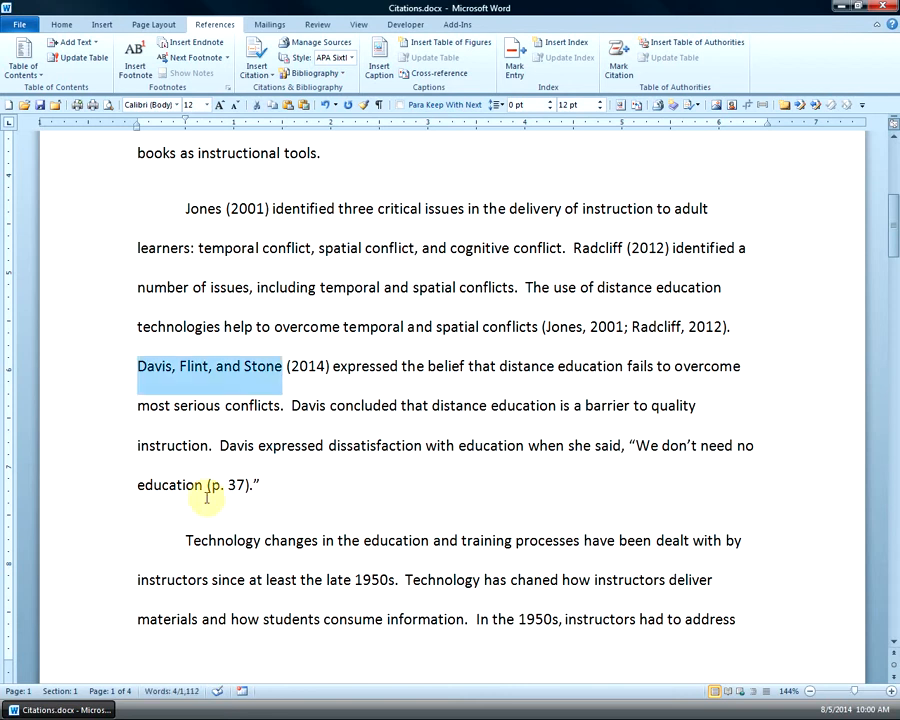
double_click(310, 407)
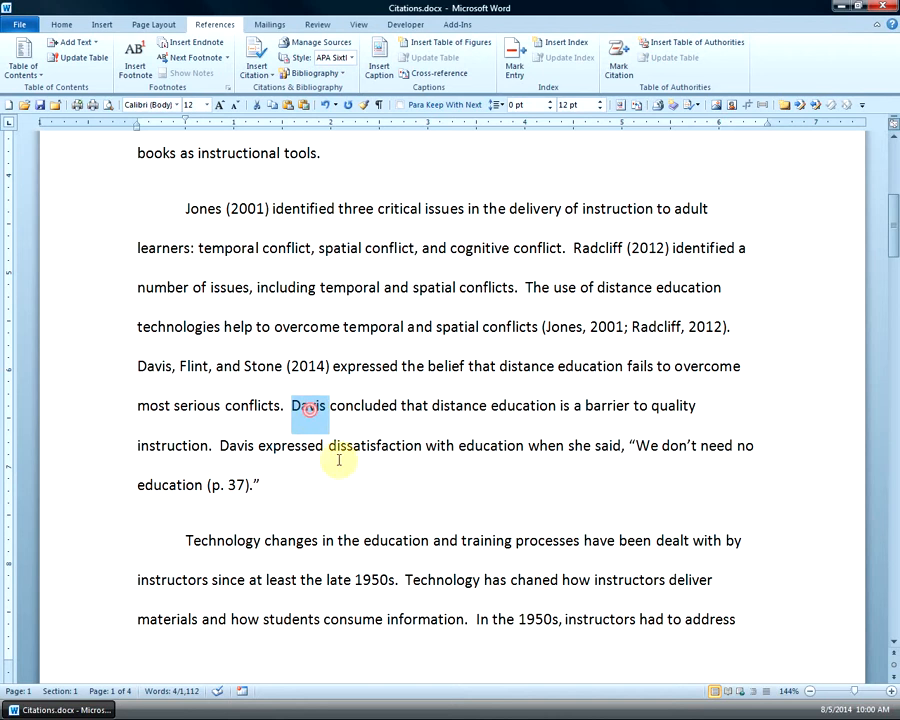
key("ctrl+v")
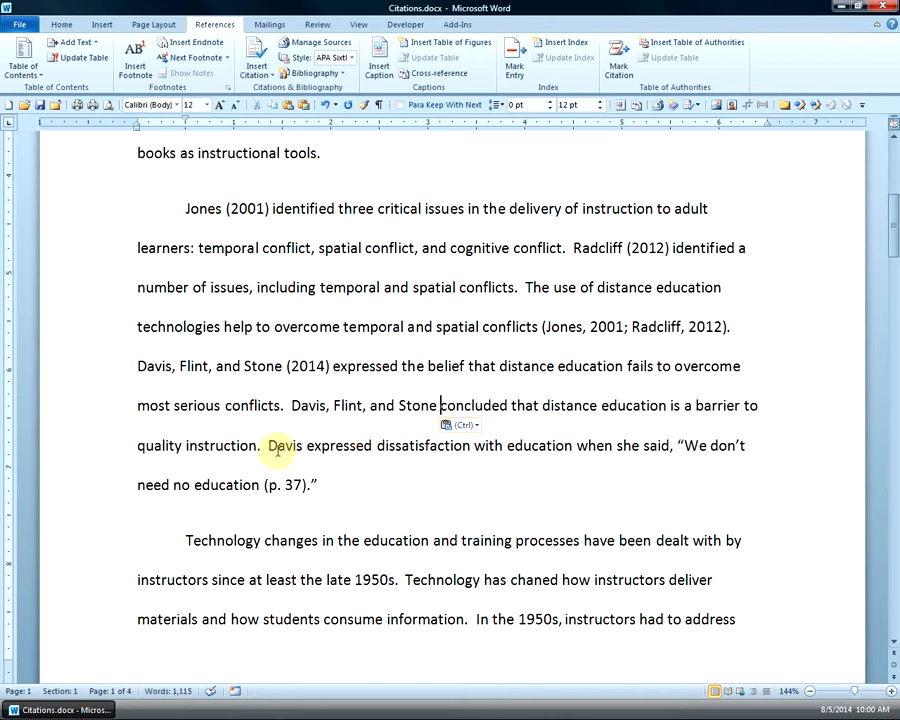
double_click(280, 446)
key("ctrl+v")
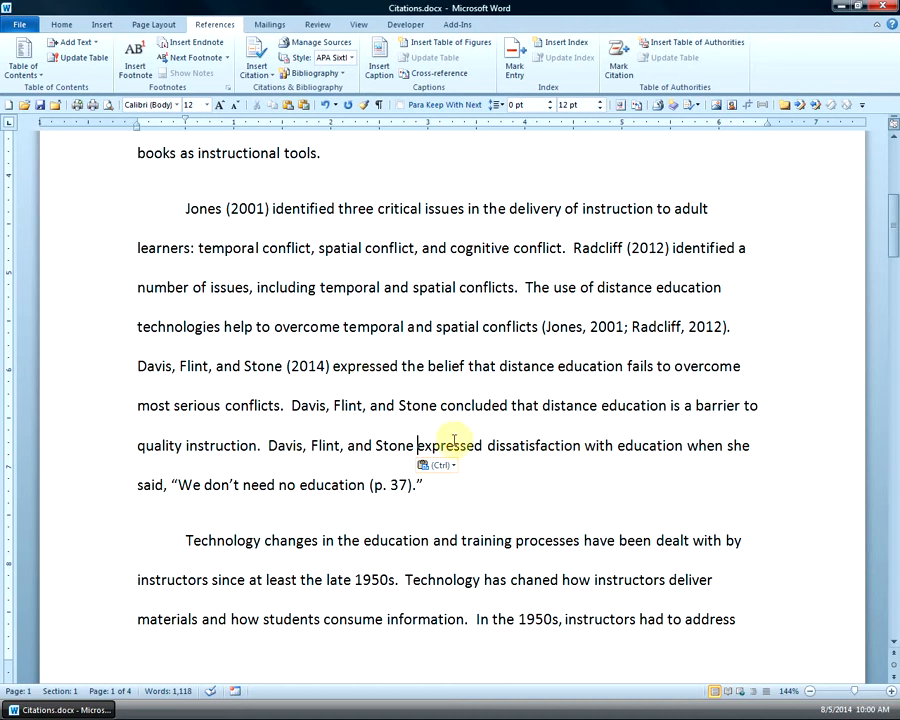
Step: Start a new sentence after the page 37 quotation reading "Education can really work"
left_click(476, 488)
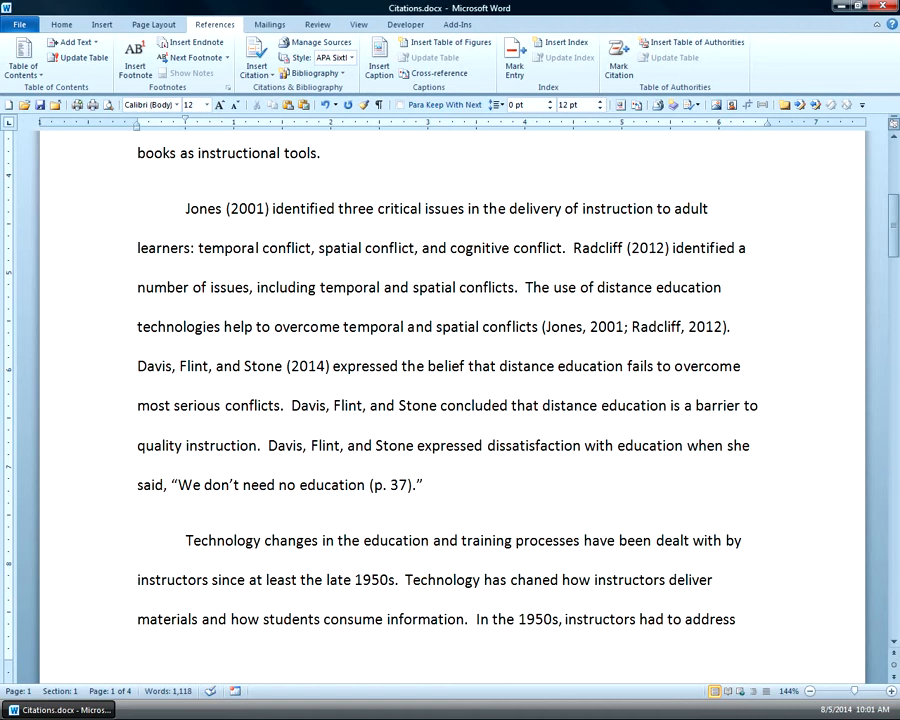
type("Education can Rea")
key("BackSpace")
key("BackSpace")
key("BackSpace")
type("really work")
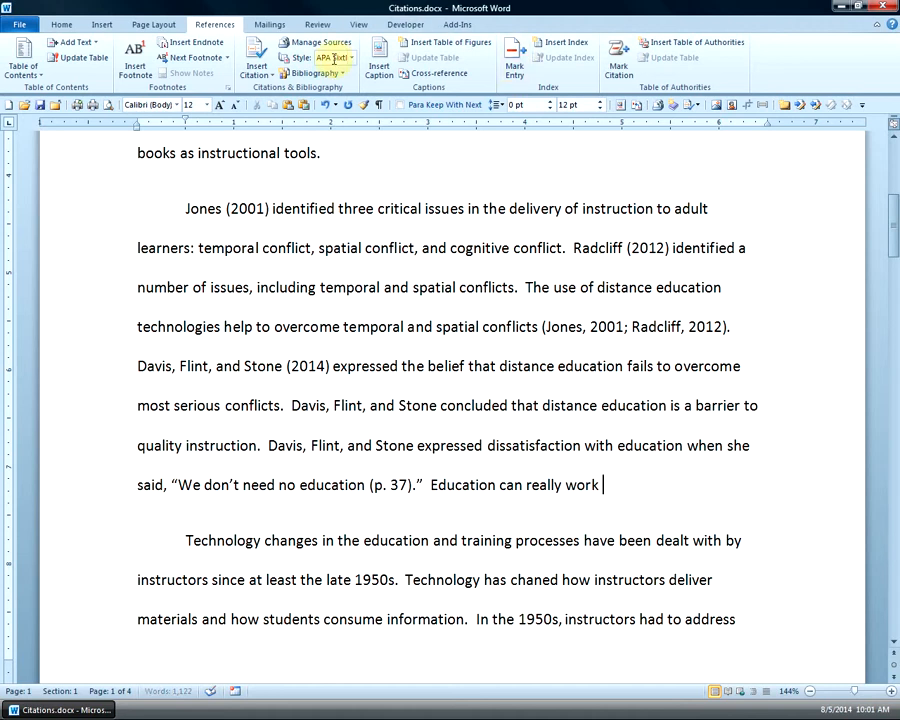
Step: Insert a citation to the 2014 source "Distance Education Is Informative" after the new sentence's text and end it with a period
left_click(256, 63)
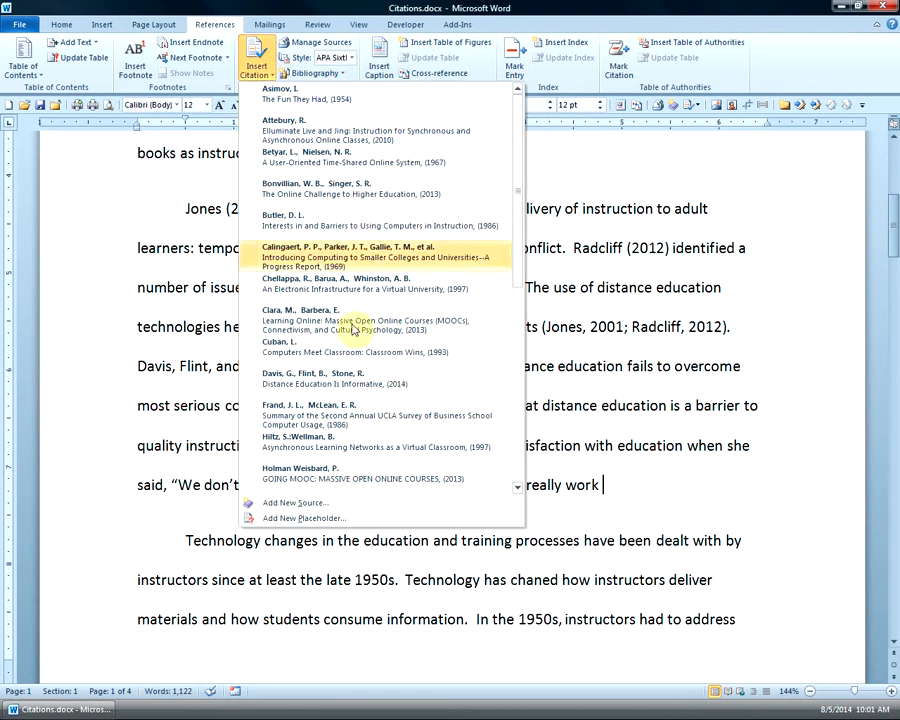
left_click(332, 383)
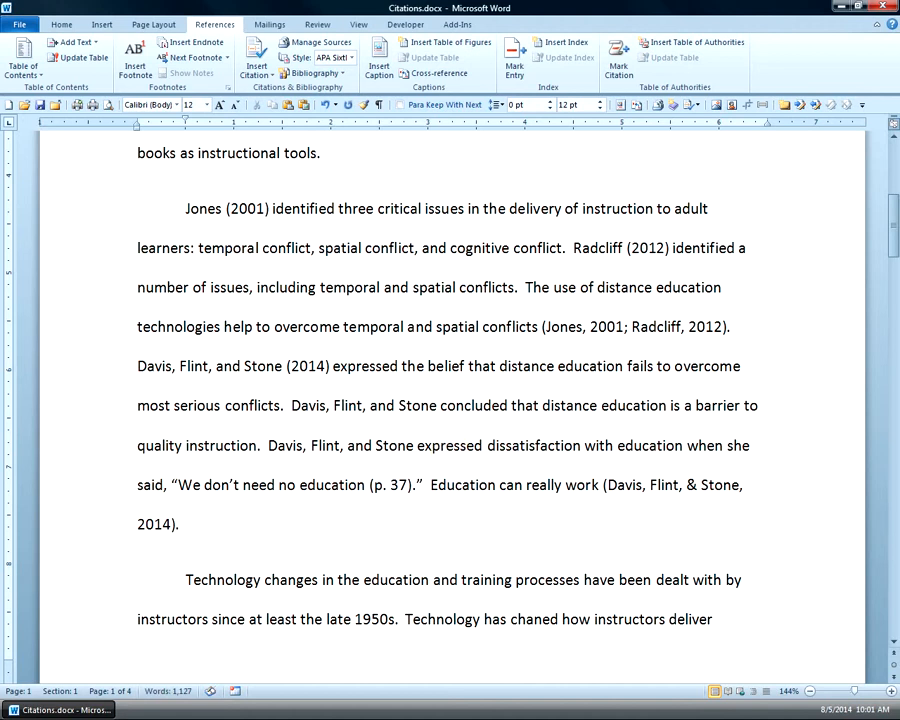
type(".")
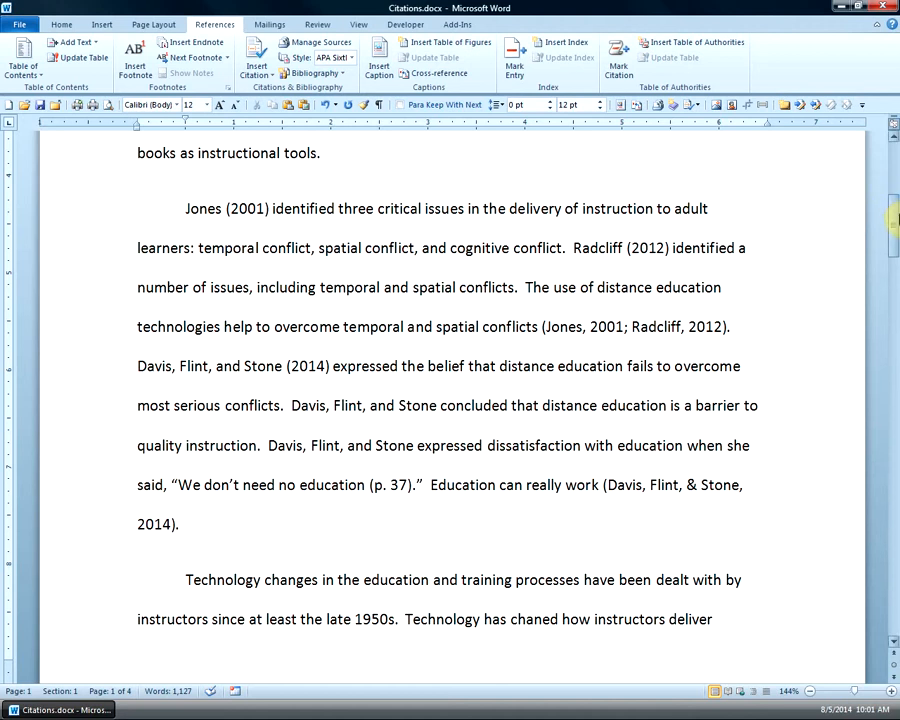
Step: Update the bibliography field under the Reference List heading and check the entry for "Distance Education Is Informative"
left_click_drag(895, 215, 894, 422)
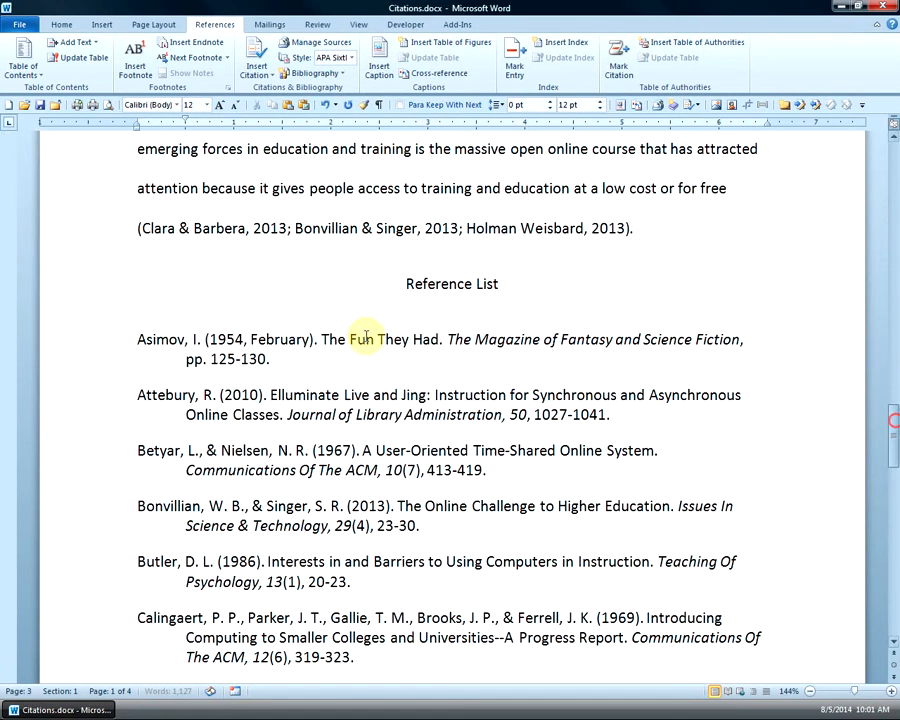
left_click(367, 338)
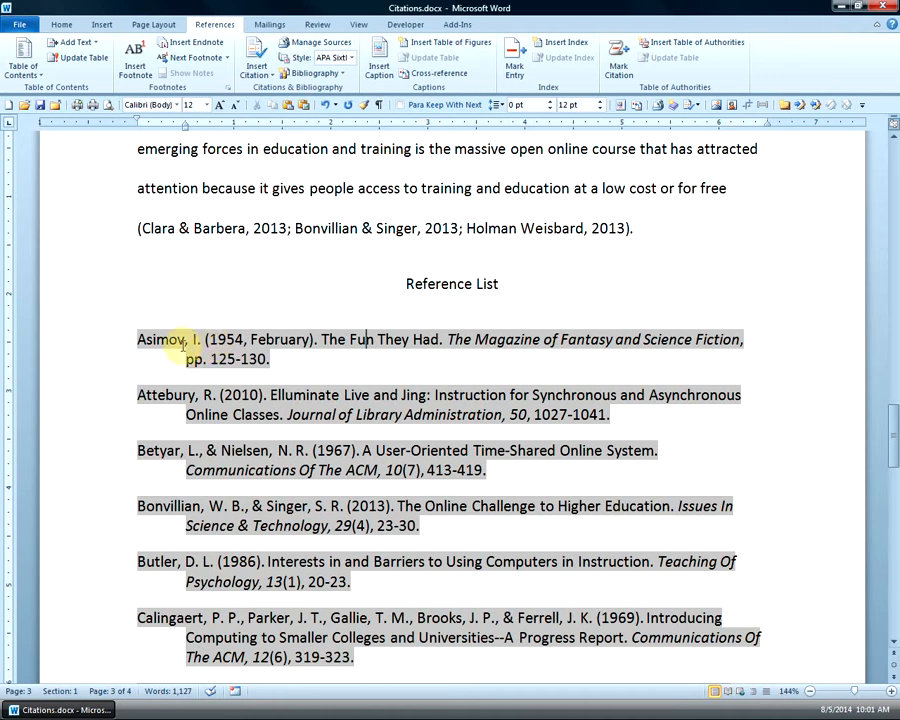
right_click(264, 344)
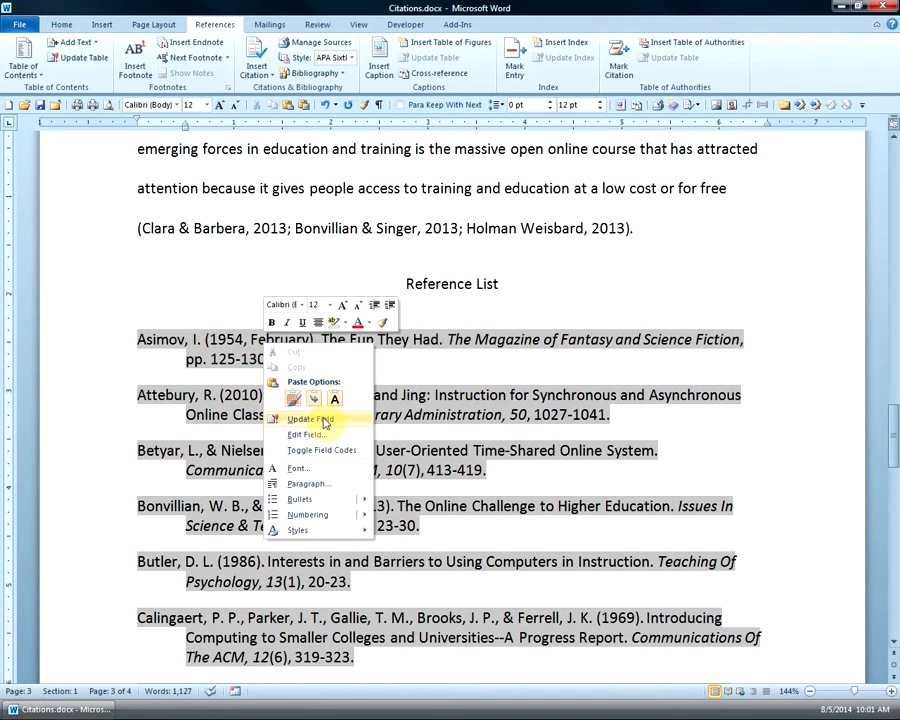
left_click(324, 421)
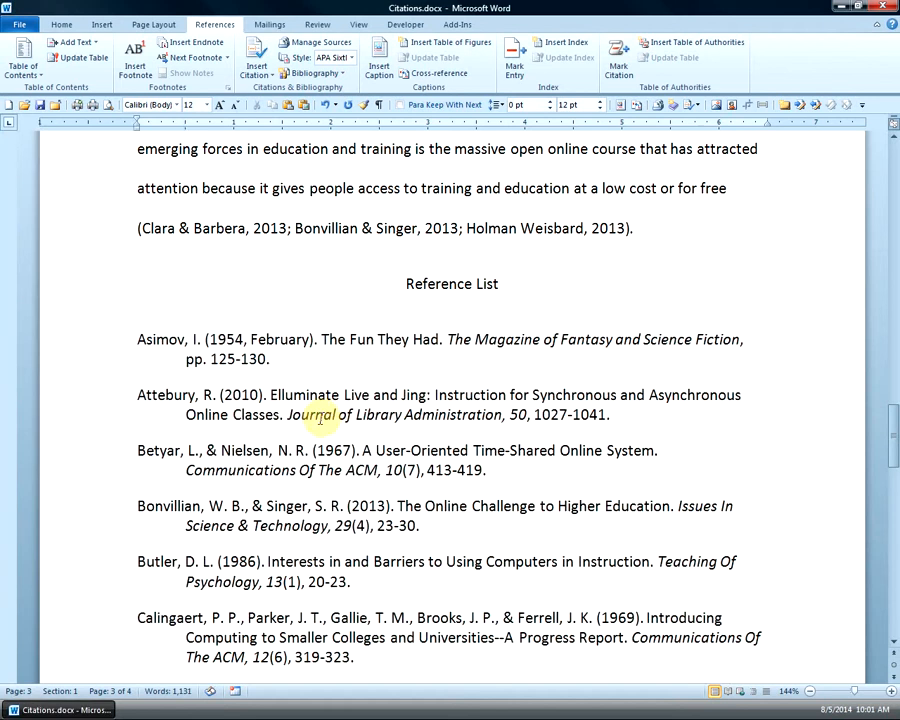
left_click_drag(896, 432, 896, 480)
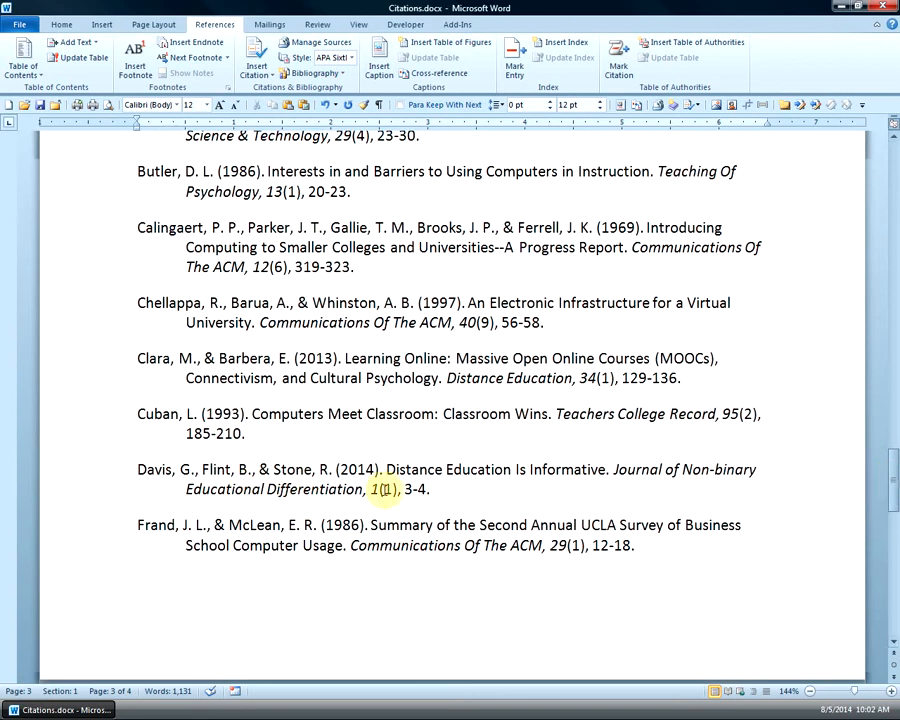